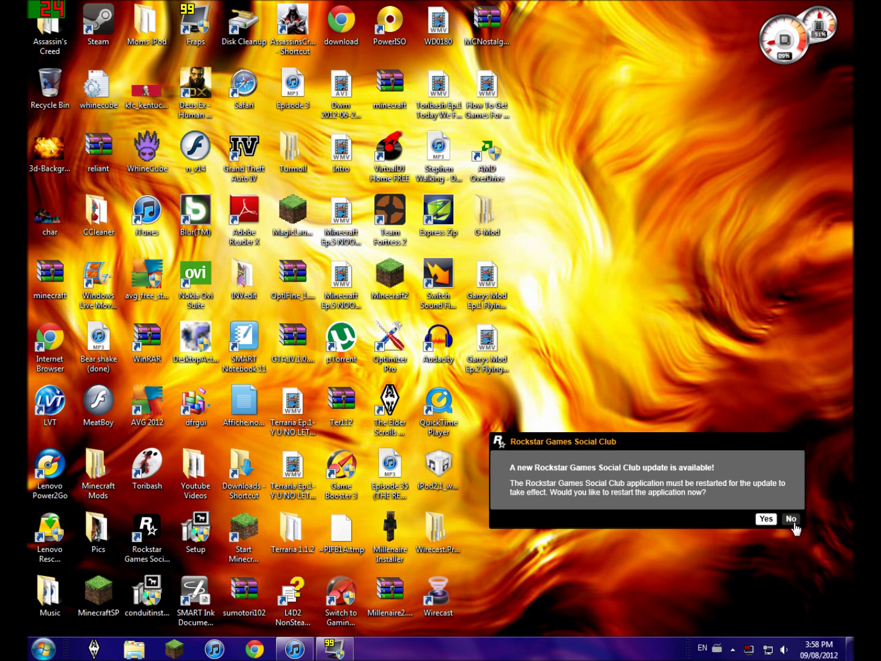
Step: Answer No to the Rockstar Games Social Club update popup, then open the Start menu
left_click(791, 519)
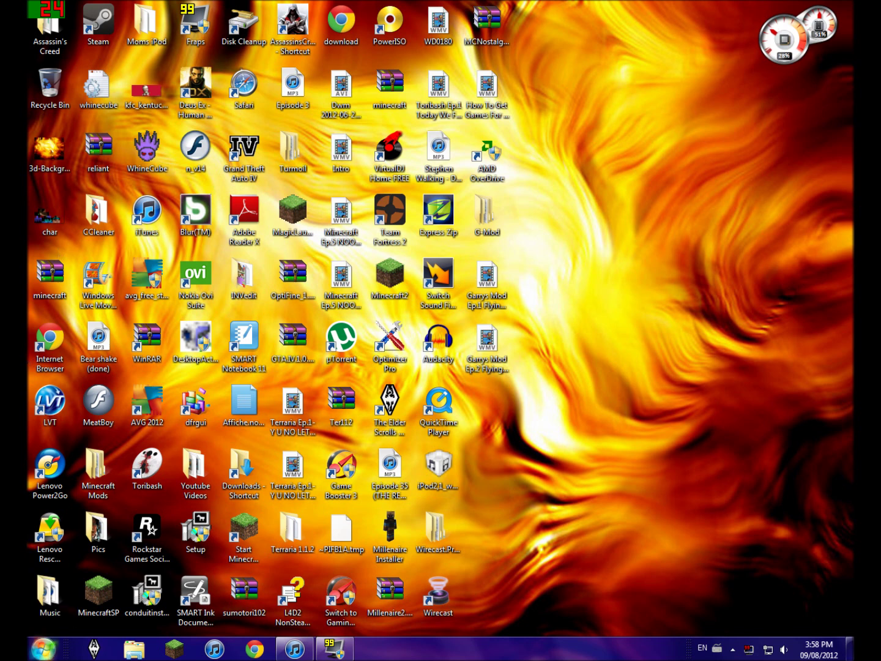
left_click(43, 649)
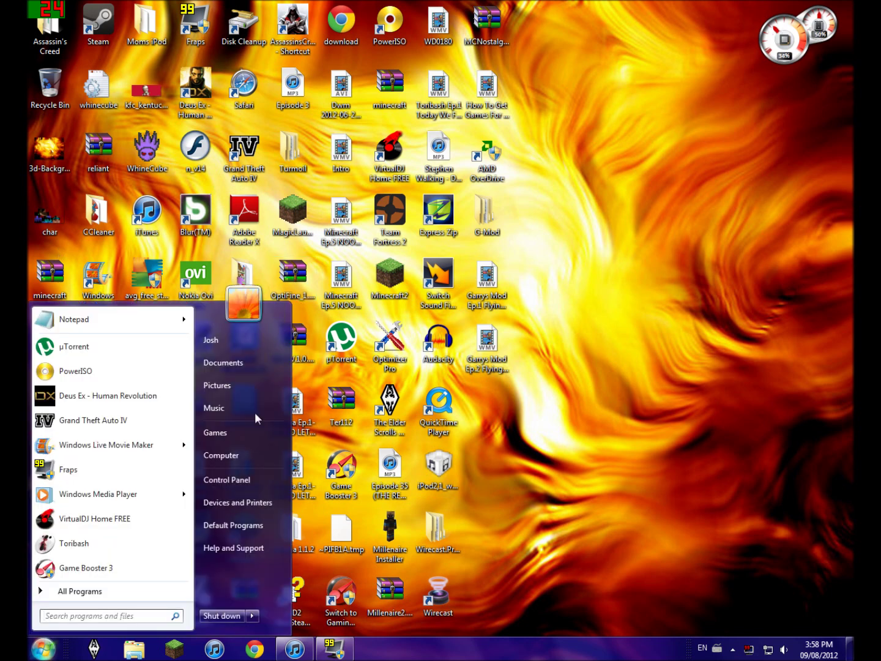
Step: Open Control Panel from the Start menu, reposition its window, then close it
left_click(231, 481)
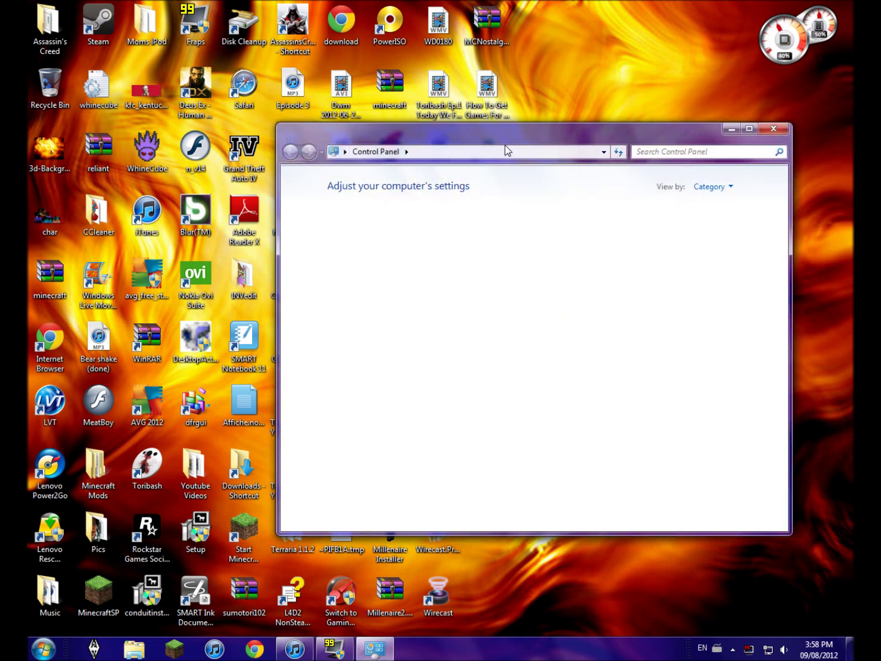
left_click_drag(508, 139, 468, 135)
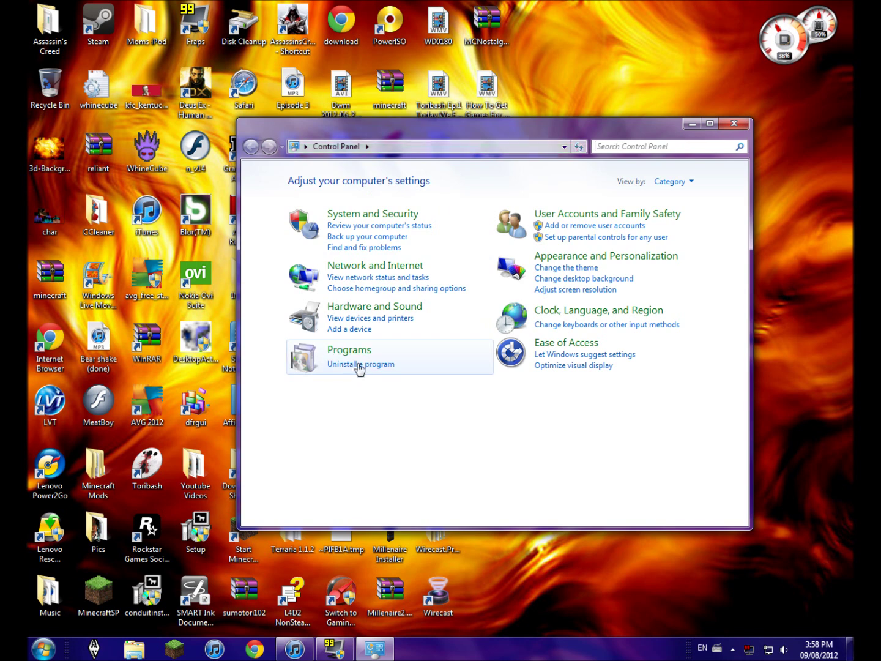
left_click(736, 123)
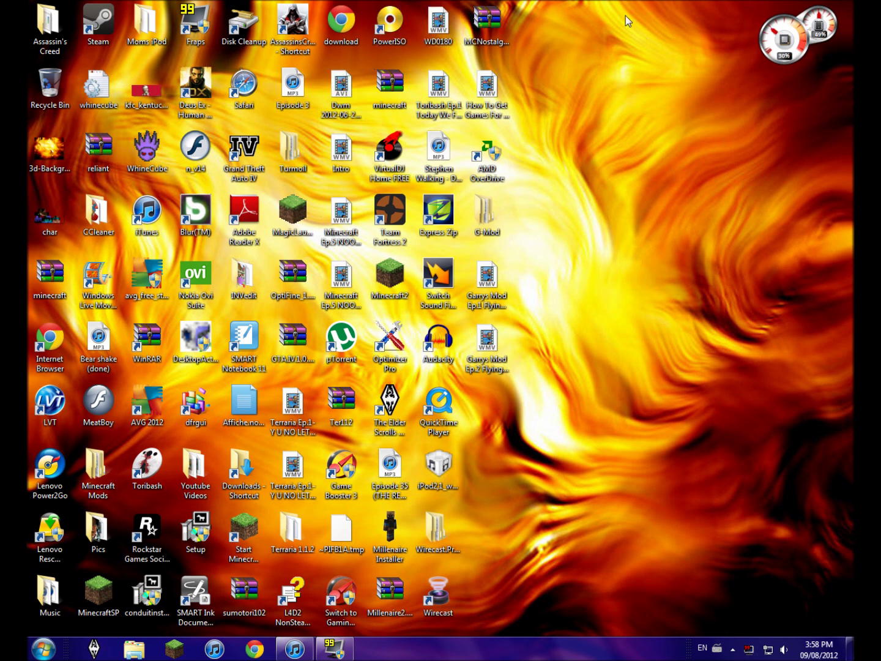
Step: Box-select a block of desktop icons, including Garrys Mod, then clear the selection
left_click_drag(853, 1, 745, 81)
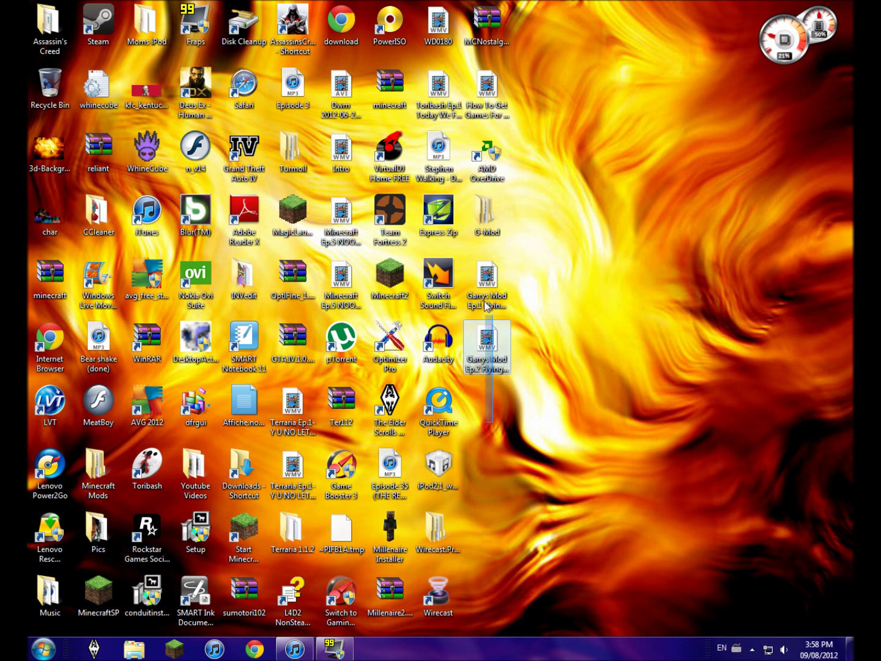
left_click_drag(485, 302, 30, 4)
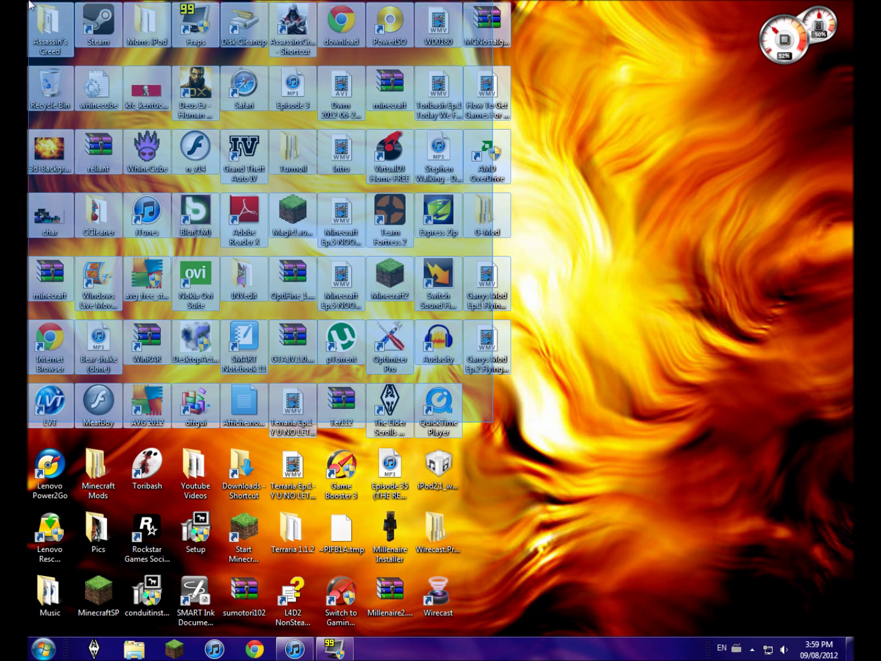
left_click_drag(30, 3, 636, 154)
left_click(636, 153)
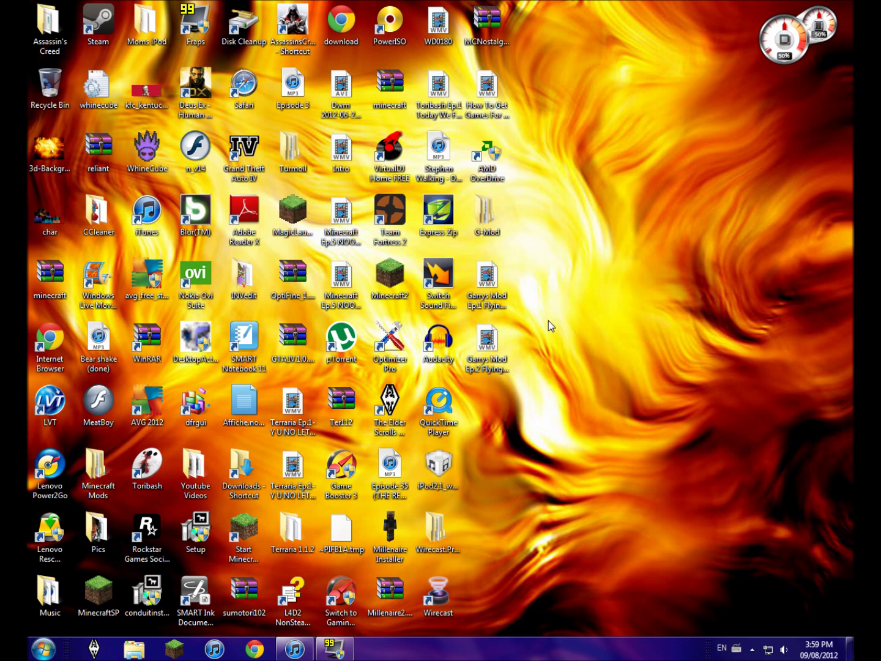
Step: Open Computer from the Start menu, enter Local Disk (C:), and select the Program Files folders
left_click(43, 648)
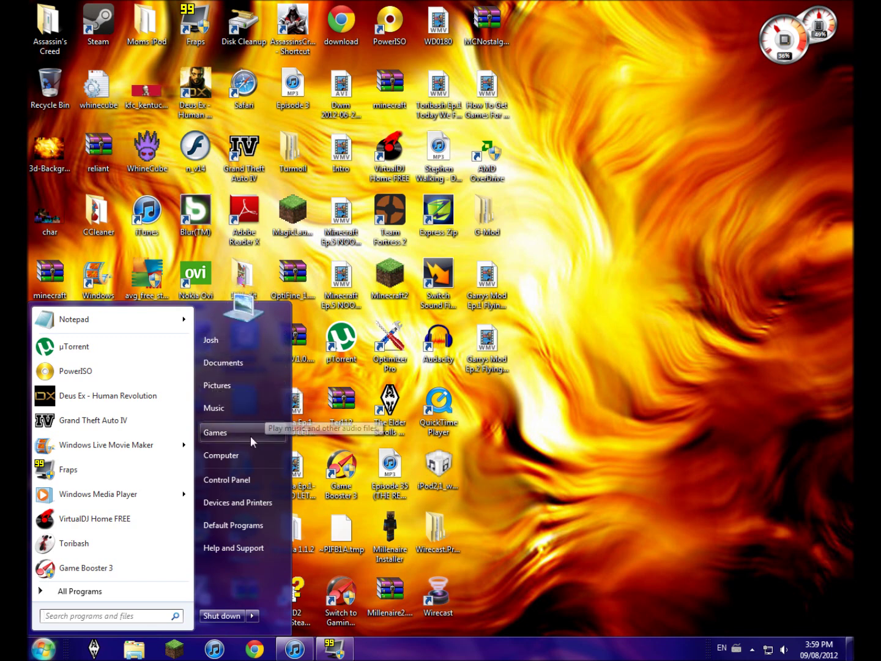
left_click(234, 460)
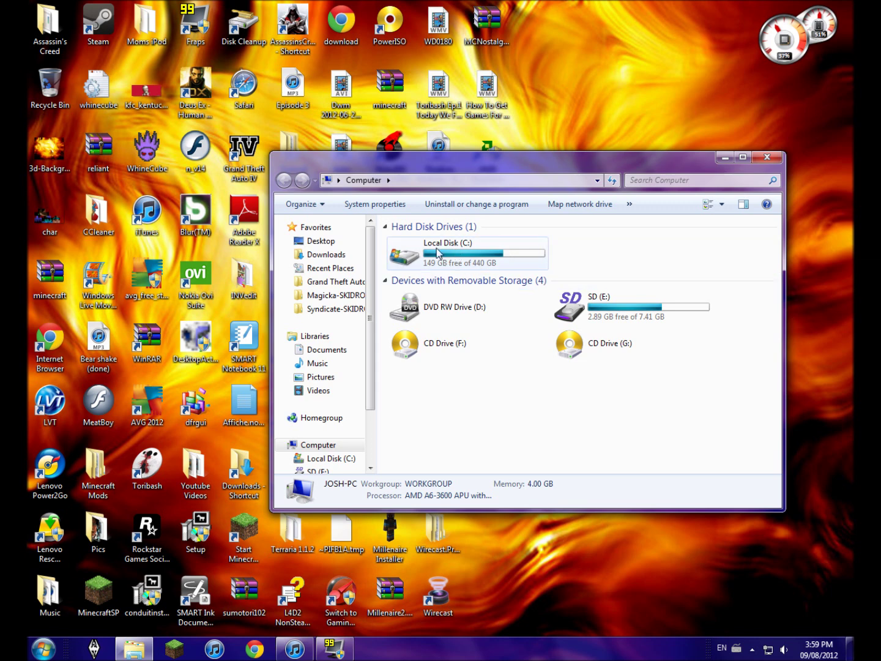
left_click(437, 252)
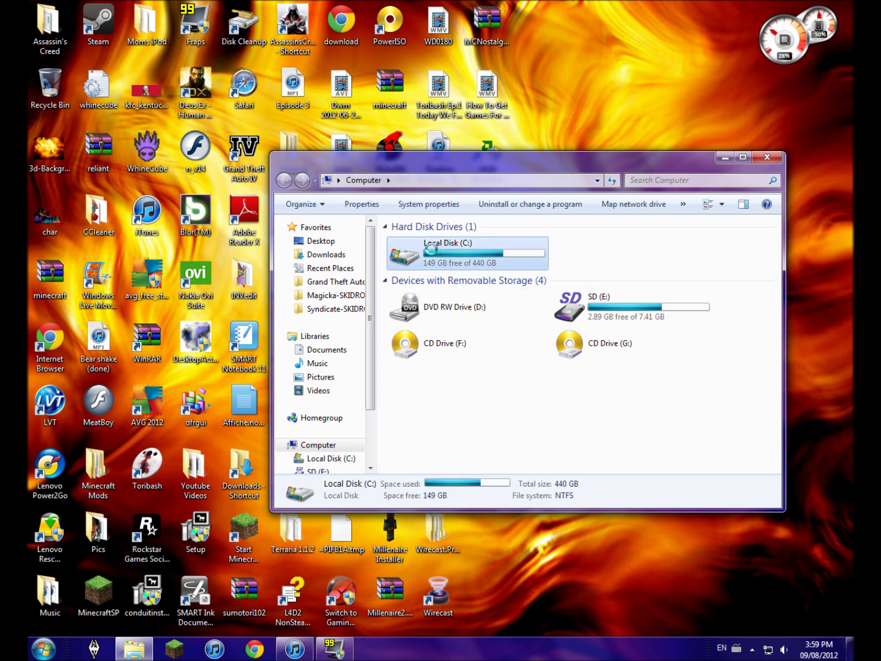
double_click(433, 253)
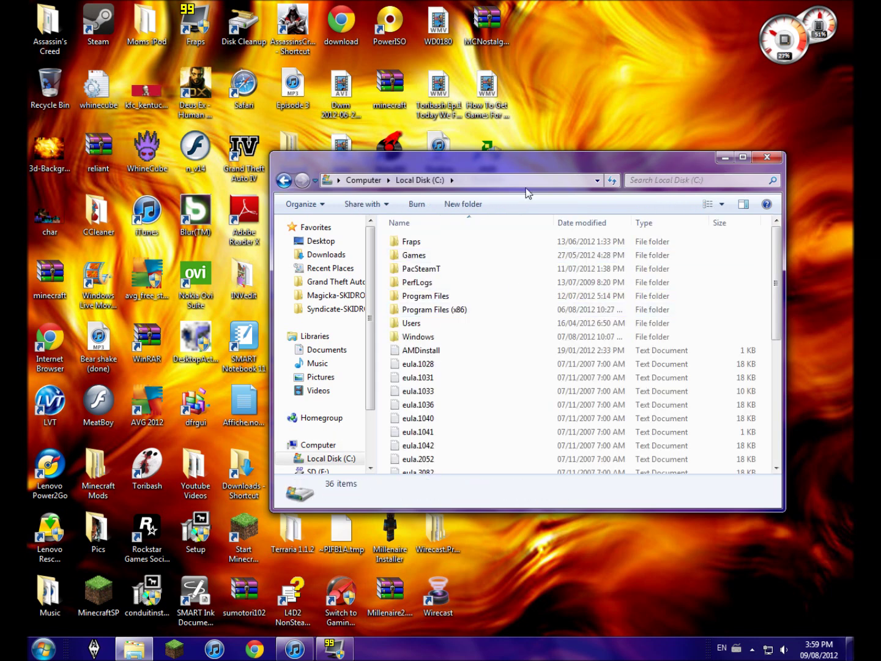
left_click_drag(555, 155, 396, 152)
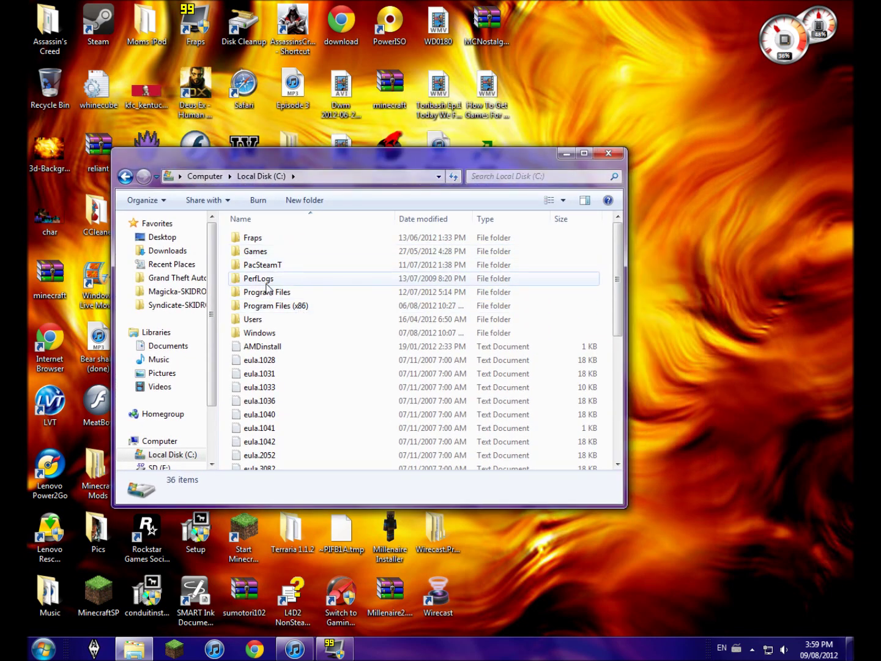
left_click(273, 305)
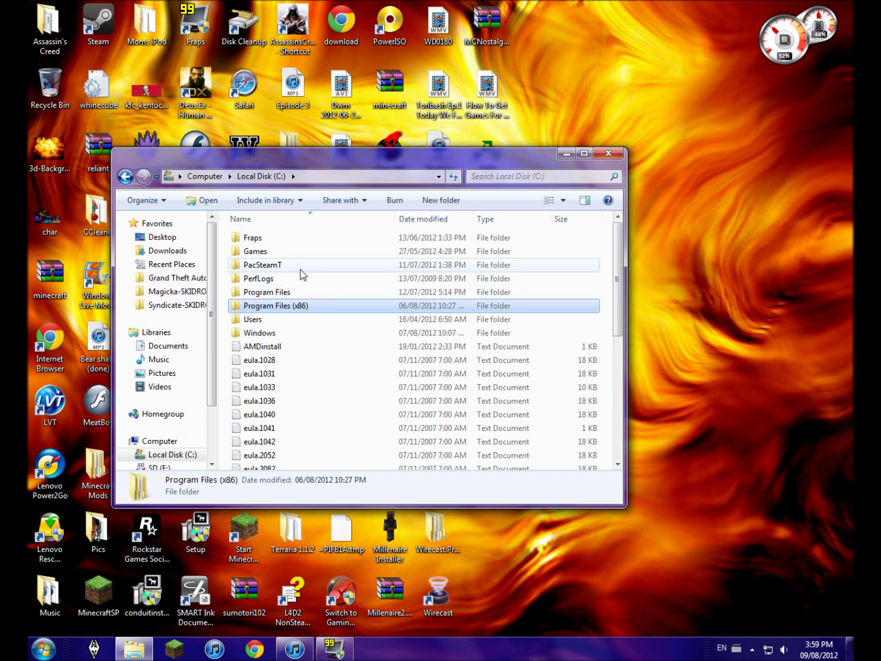
left_click(271, 294)
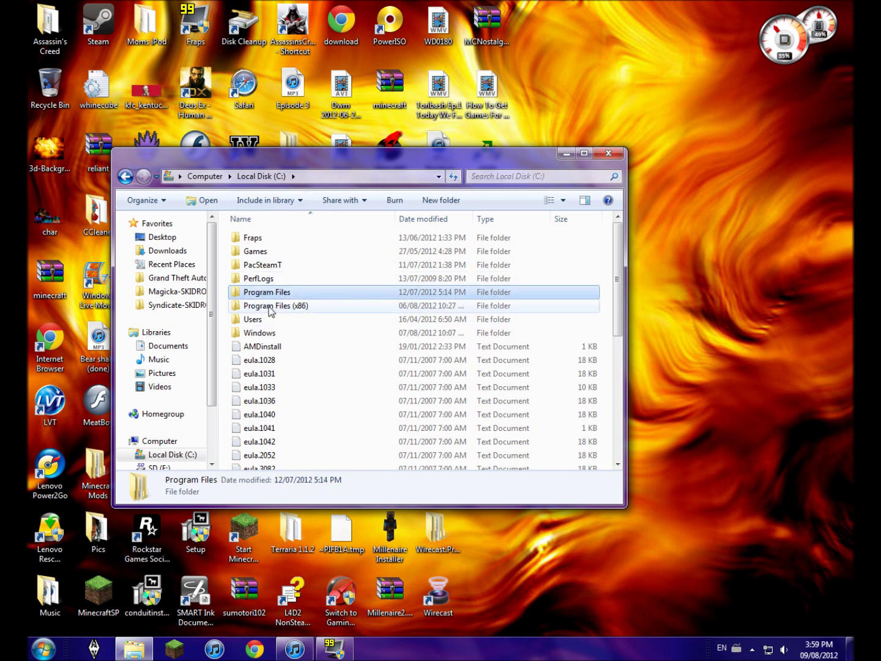
Step: Open the Program Files (x86) folder and re-centre the Explorer window
left_click(268, 317)
double_click(267, 307)
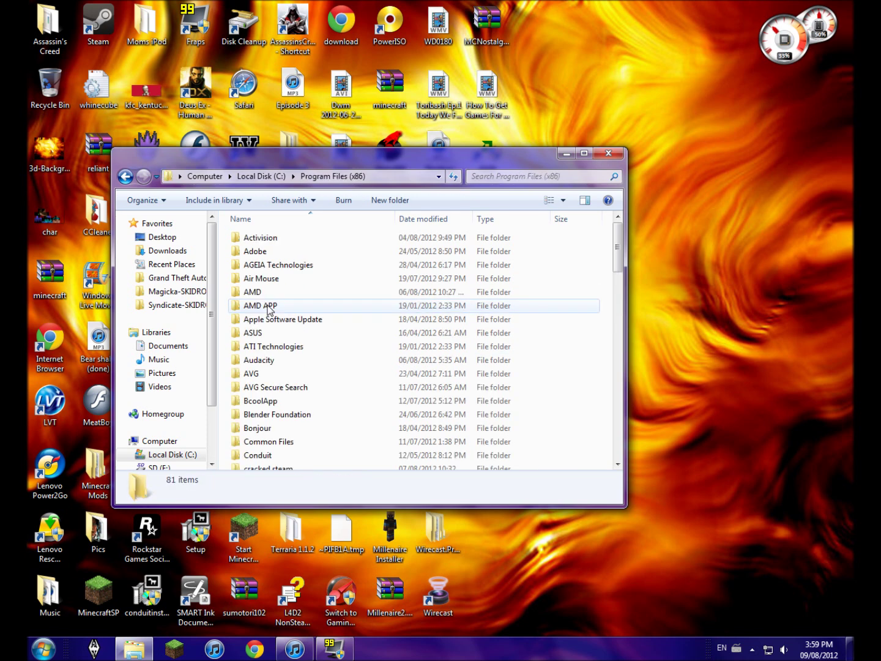
left_click_drag(492, 163, 804, 247)
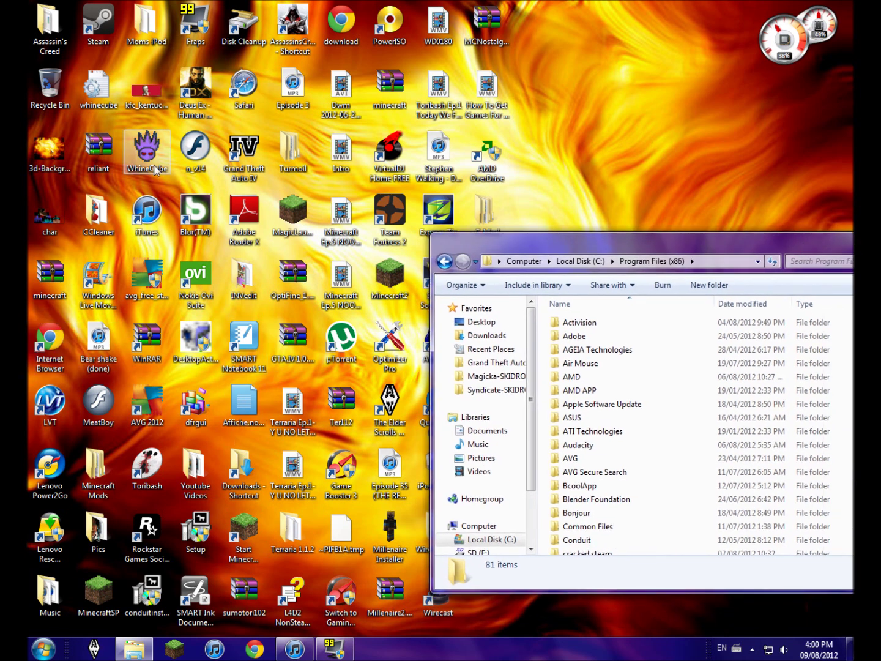
left_click(373, 394)
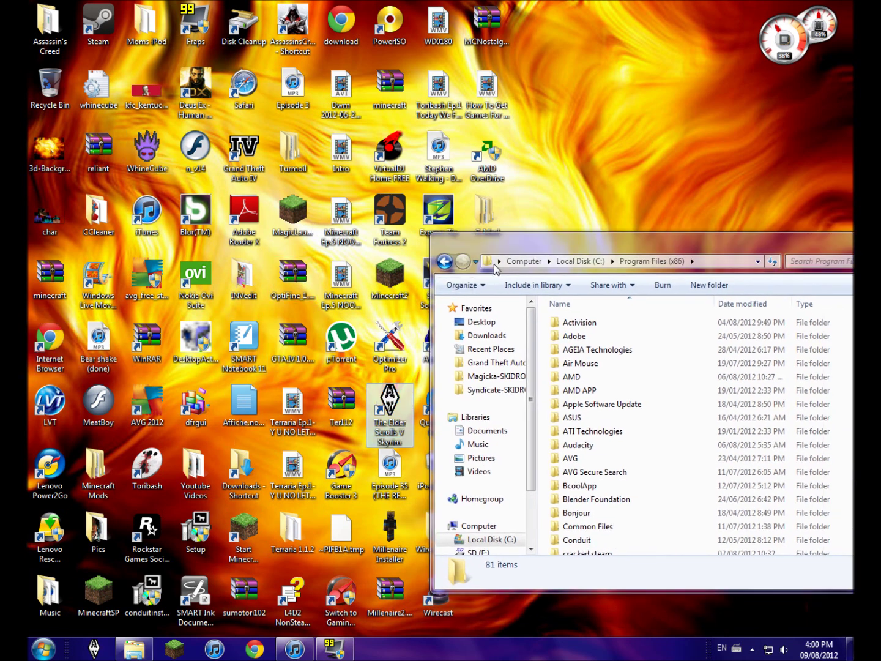
left_click_drag(563, 234, 382, 183)
Step: Scroll up and down through the 81 items in Program Files (x86)
scroll(495, 399, "down", 3)
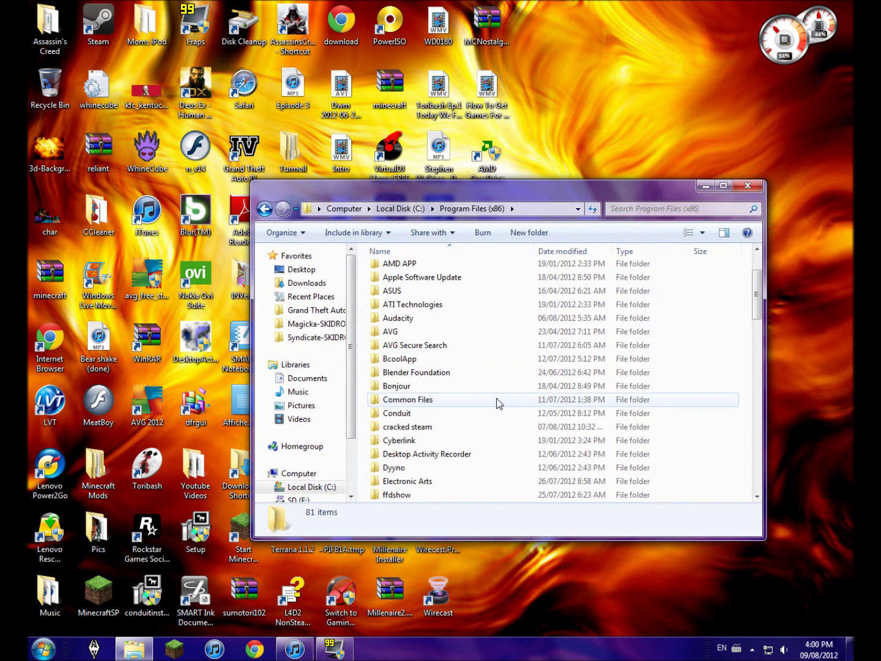
scroll(498, 401, "down", 3)
scroll(494, 399, "up", 2)
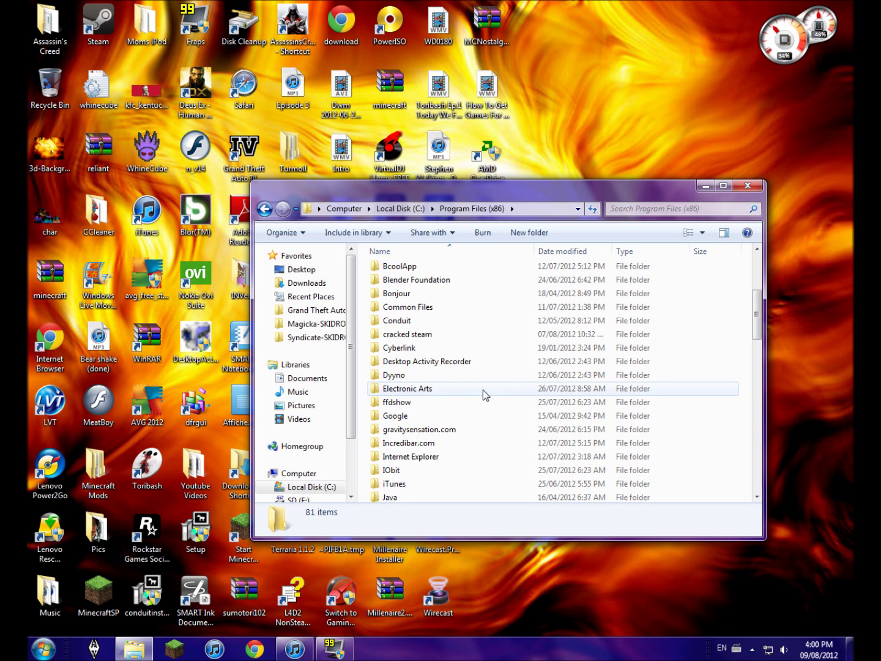
scroll(482, 388, "up", 3)
scroll(462, 376, "down", 6)
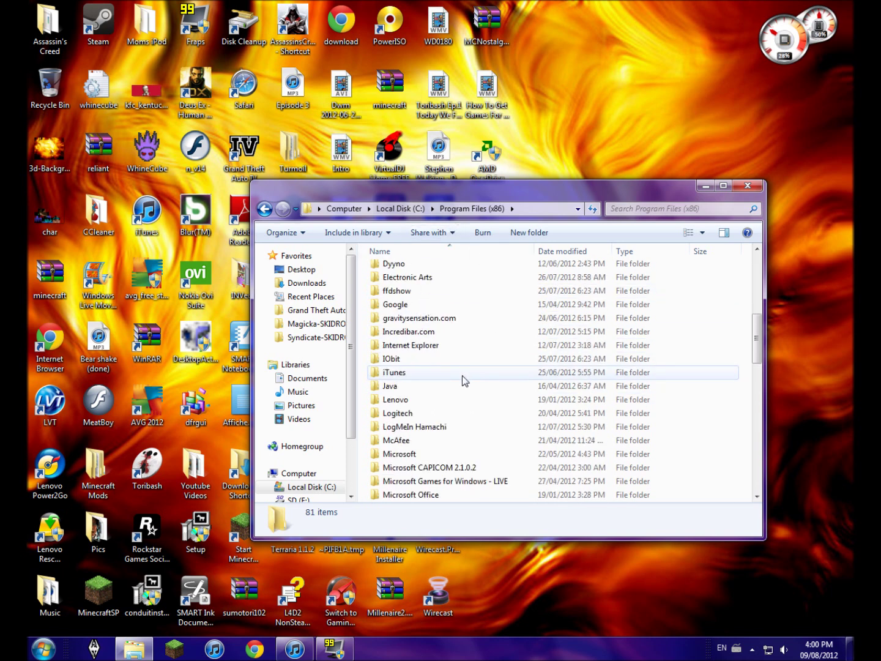
scroll(459, 376, "down", 15)
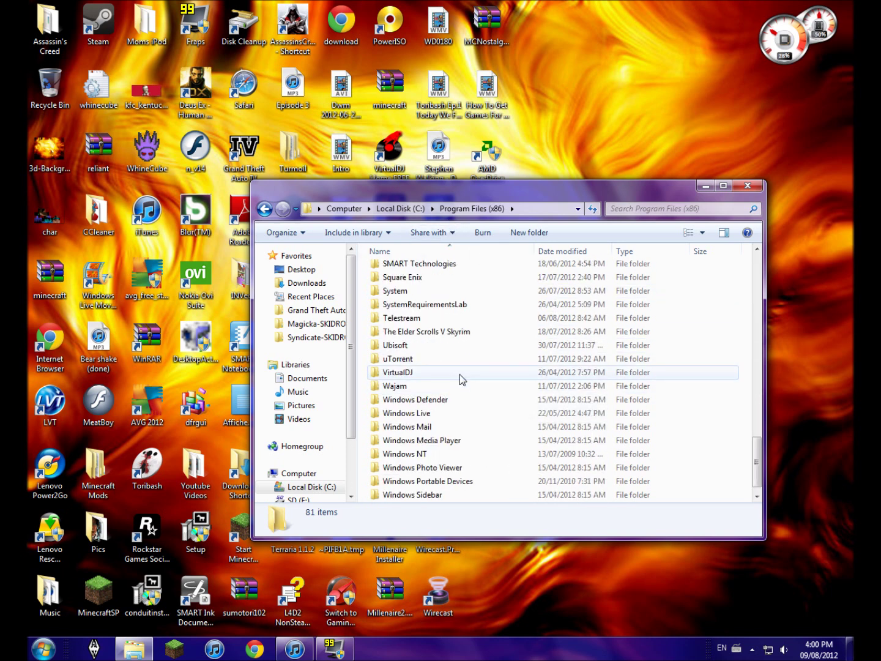
scroll(459, 370, "up", 11)
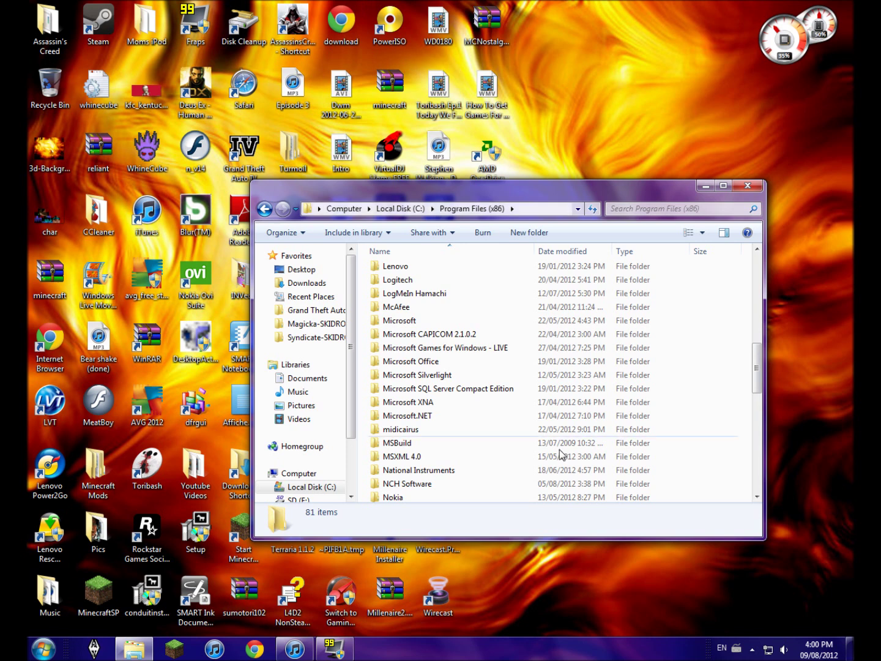
scroll(500, 419, "up", 6)
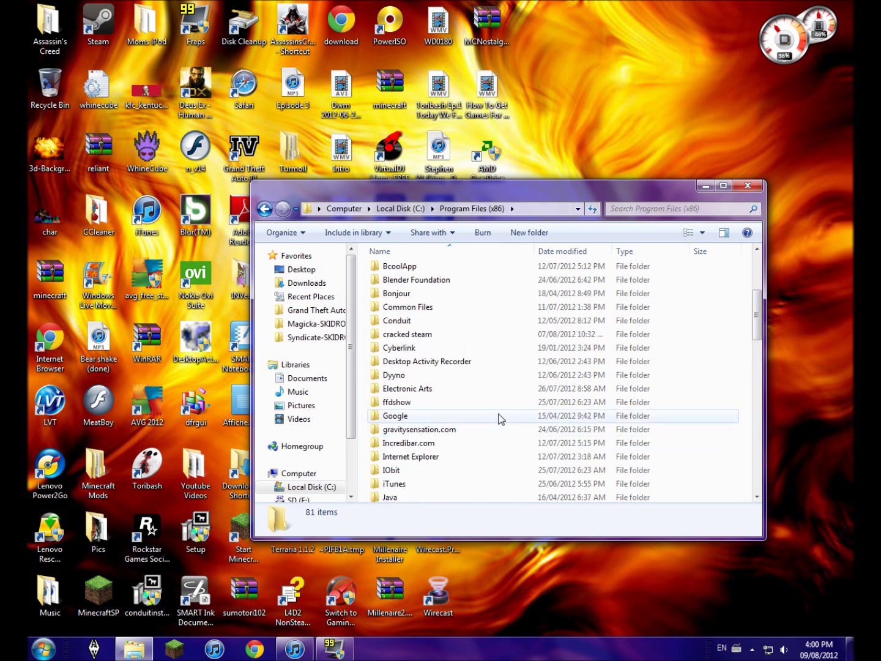
double_click(401, 416)
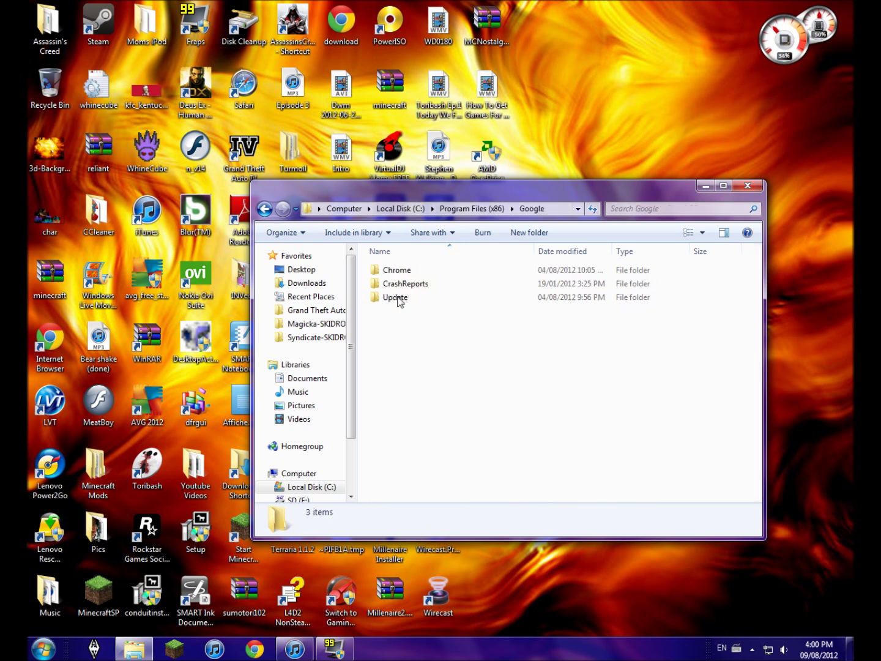
double_click(404, 267)
double_click(404, 271)
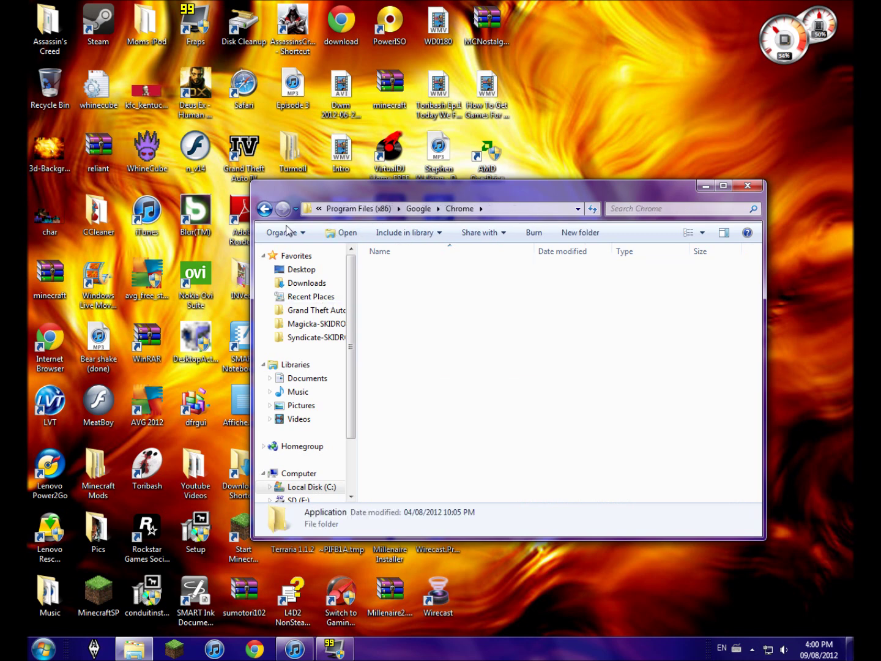
double_click(262, 212)
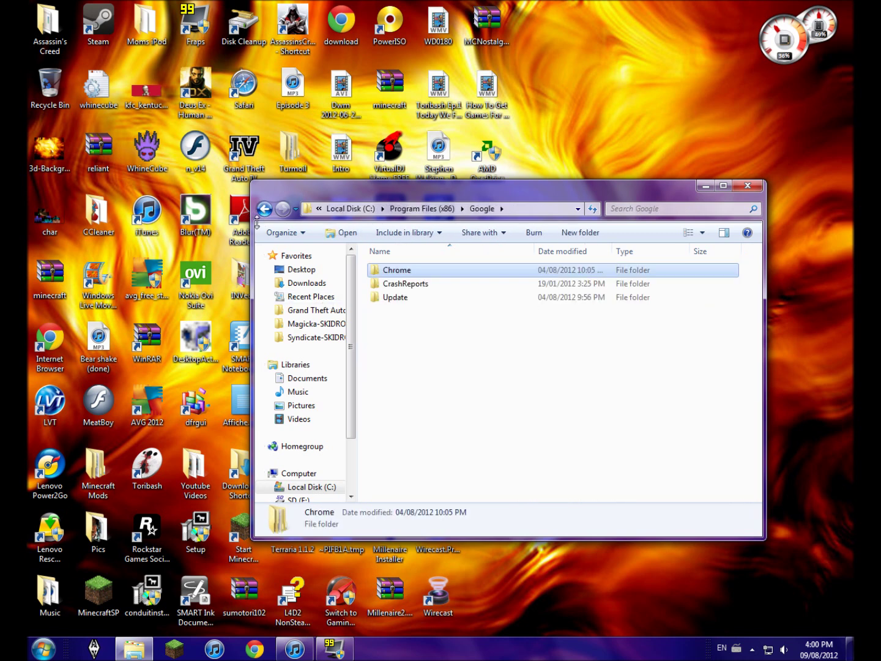
double_click(283, 209)
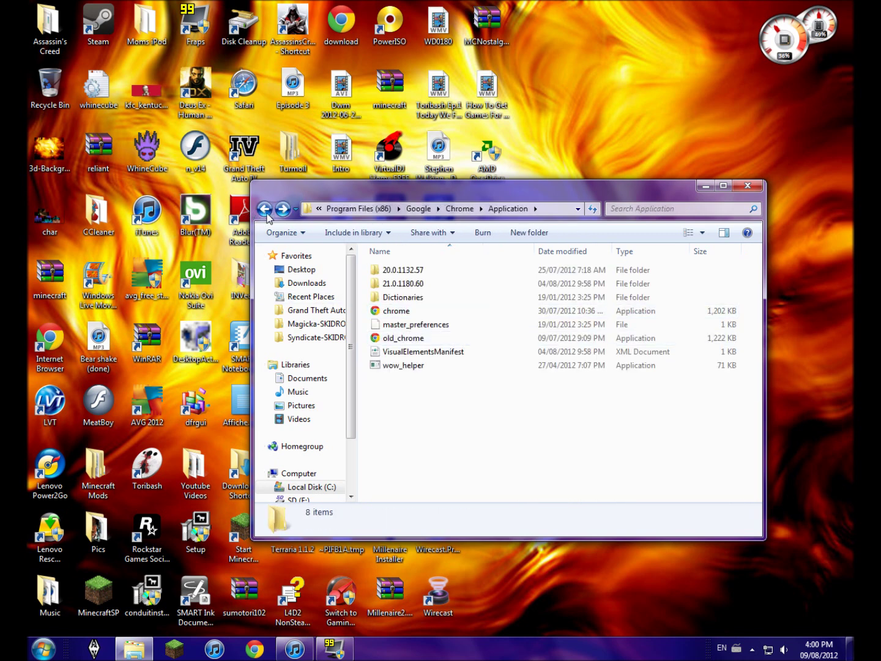
left_click(261, 212)
left_click(262, 212)
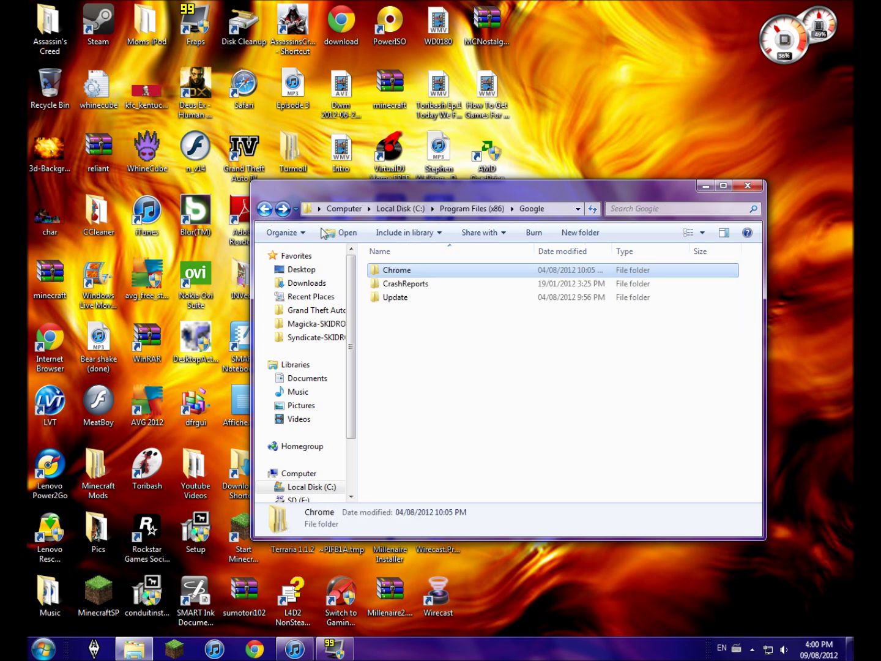
left_click(261, 213)
scroll(413, 500, "down", 11)
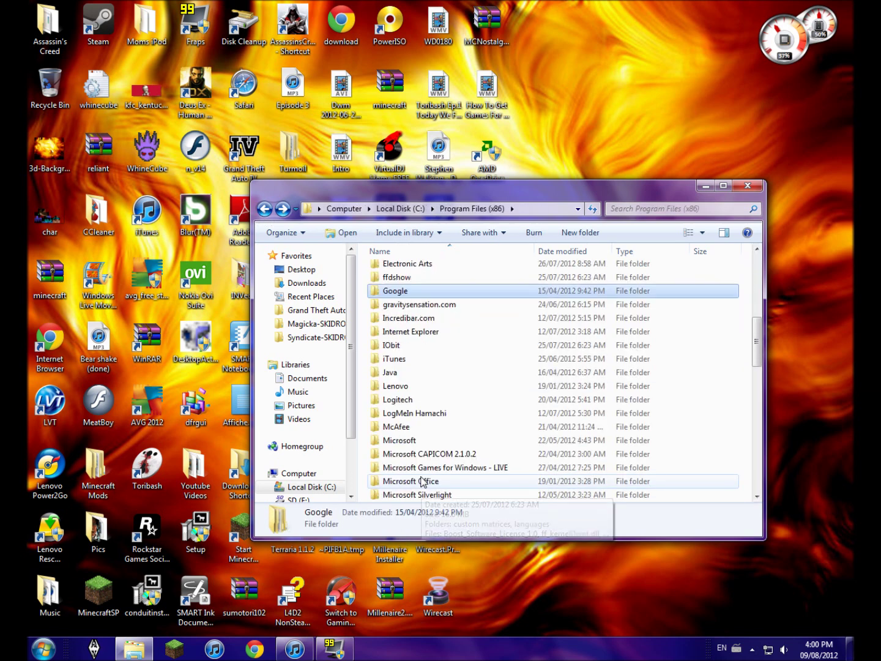
scroll(443, 407, "down", 4)
scroll(443, 408, "down", 1)
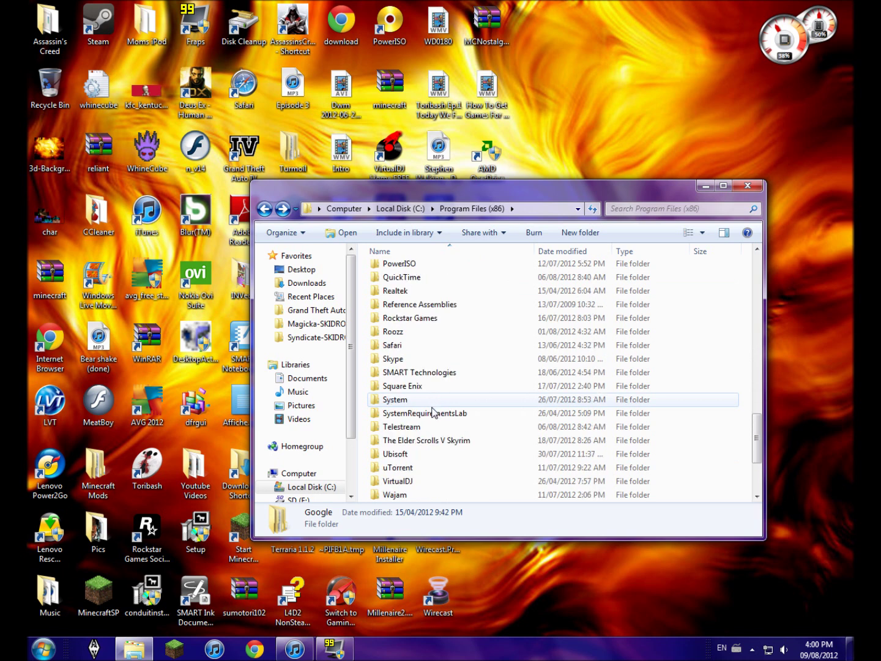
left_click(426, 441)
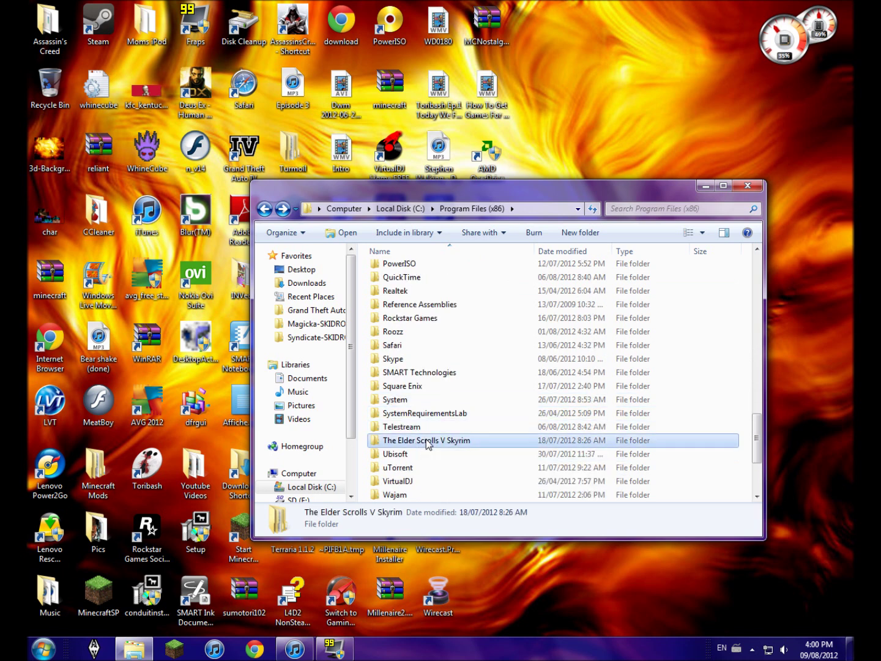
double_click(426, 441)
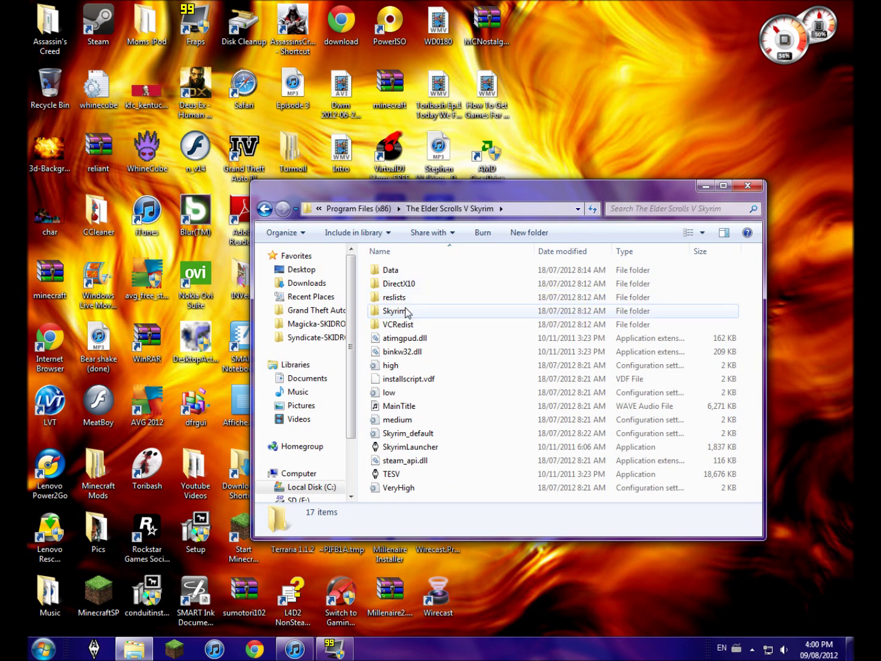
left_click(273, 211)
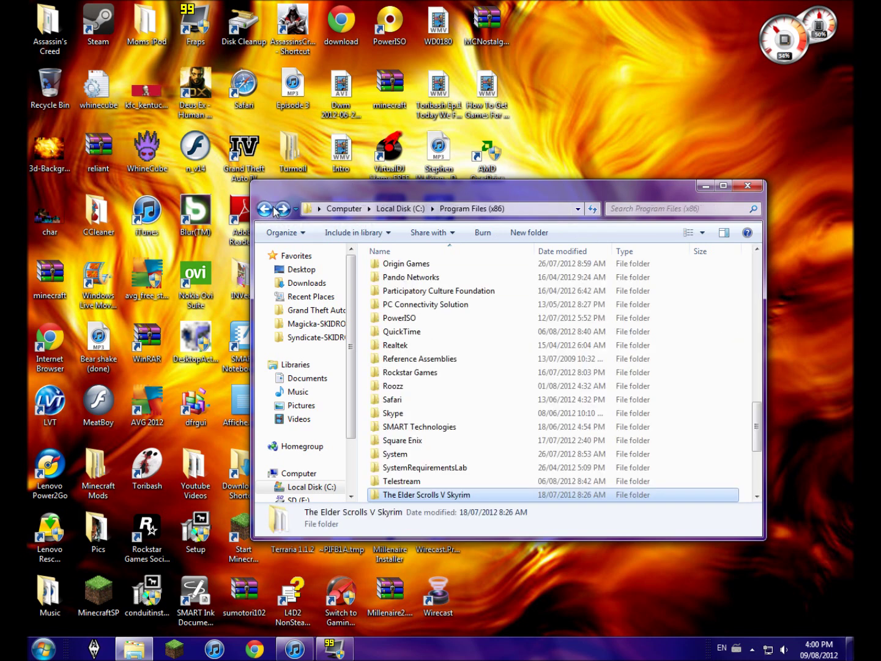
right_click(441, 493)
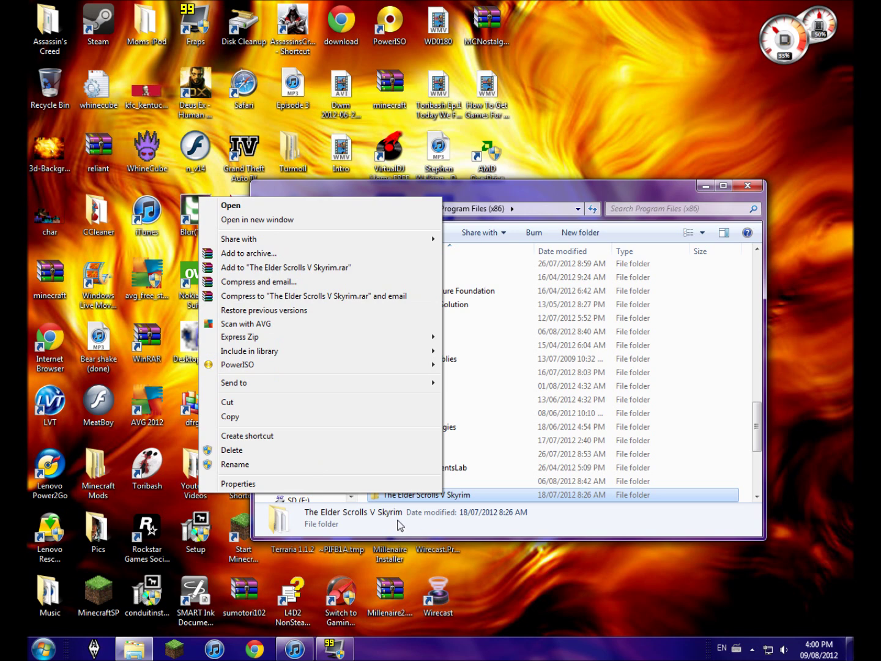
Step: Return to Explorer and delete The Elder Scrolls V Skyrim folder from its right-click menu
key("super")
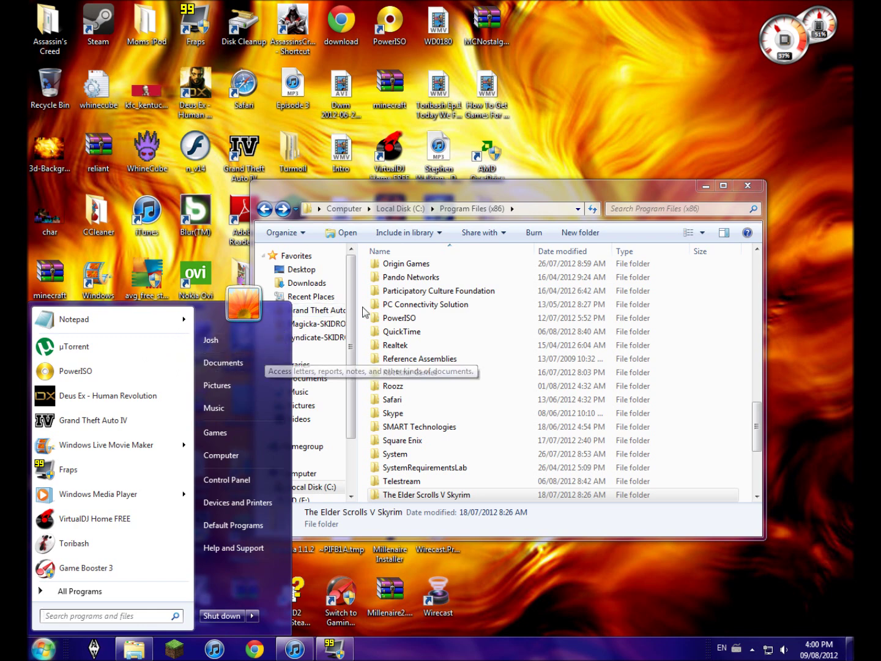
left_click(519, 195)
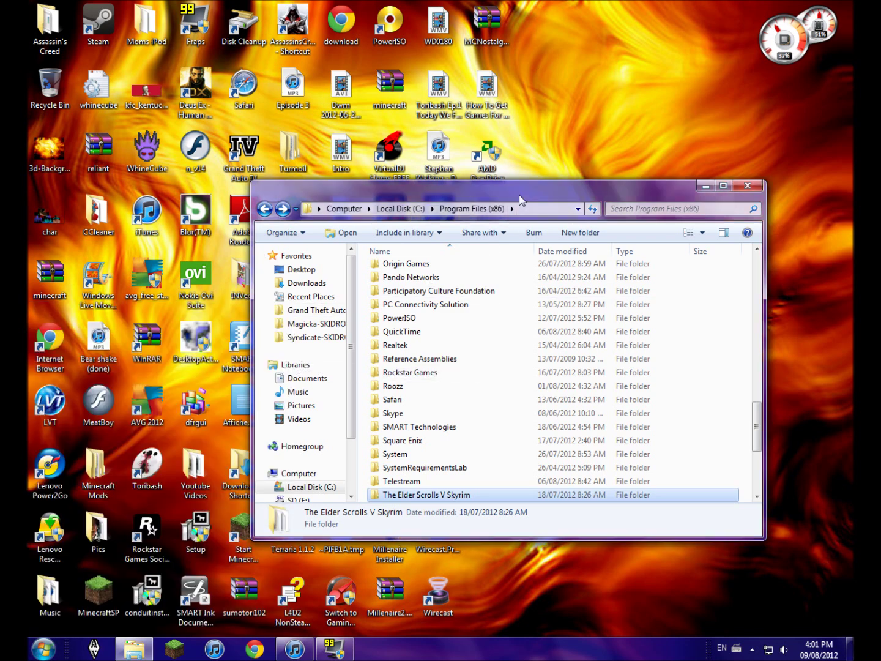
right_click(396, 499)
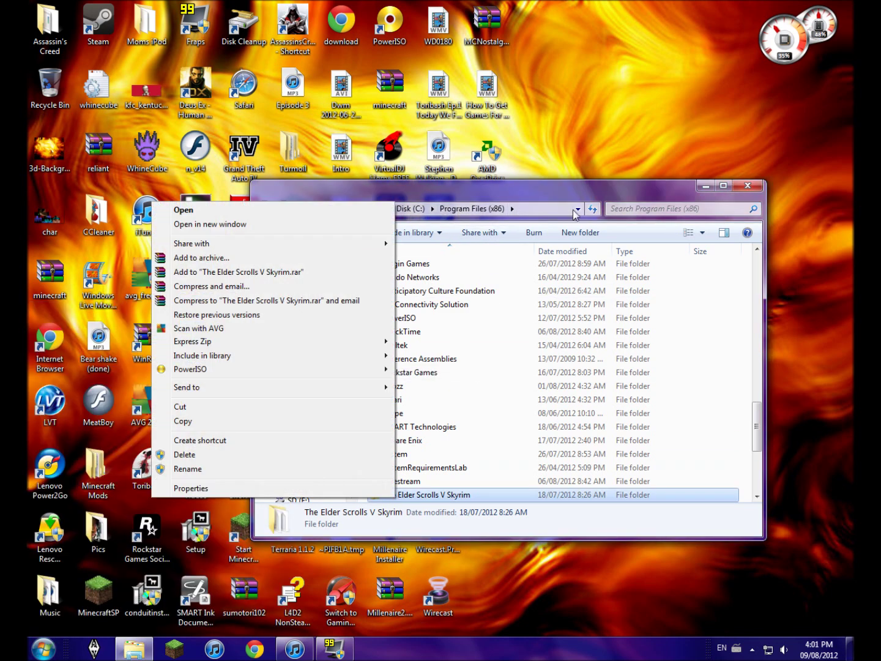
left_click(576, 214)
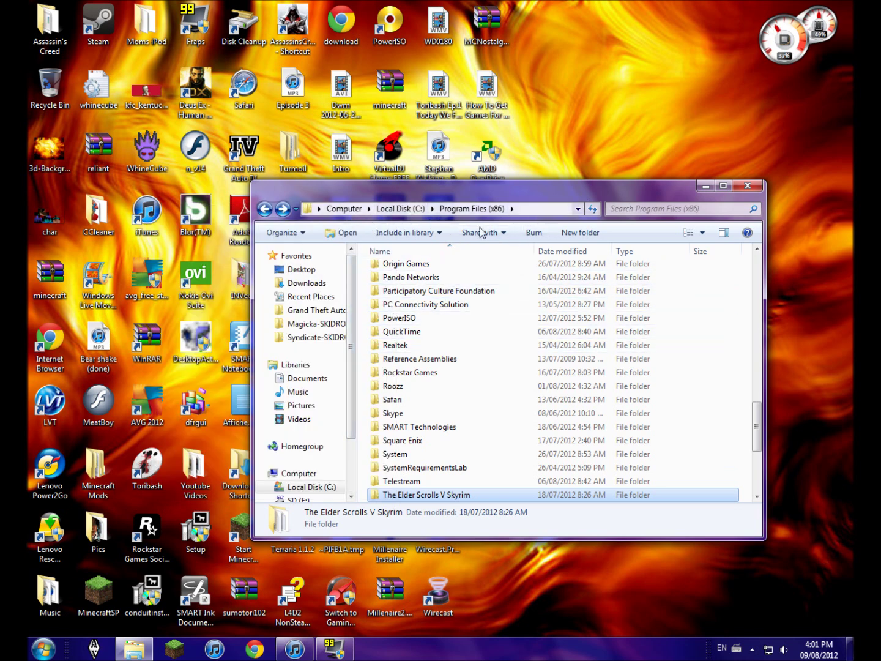
right_click(415, 501)
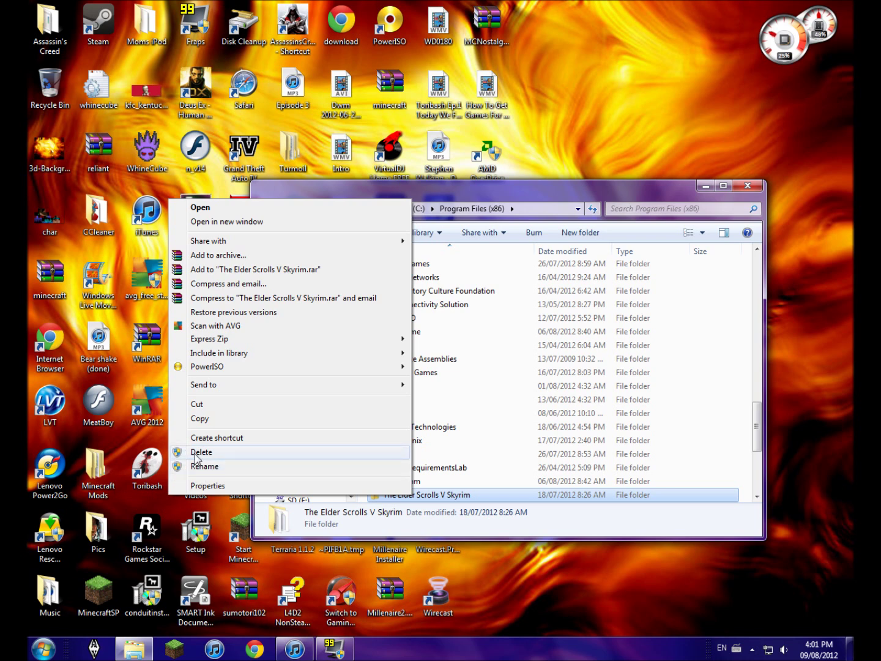
left_click(215, 455)
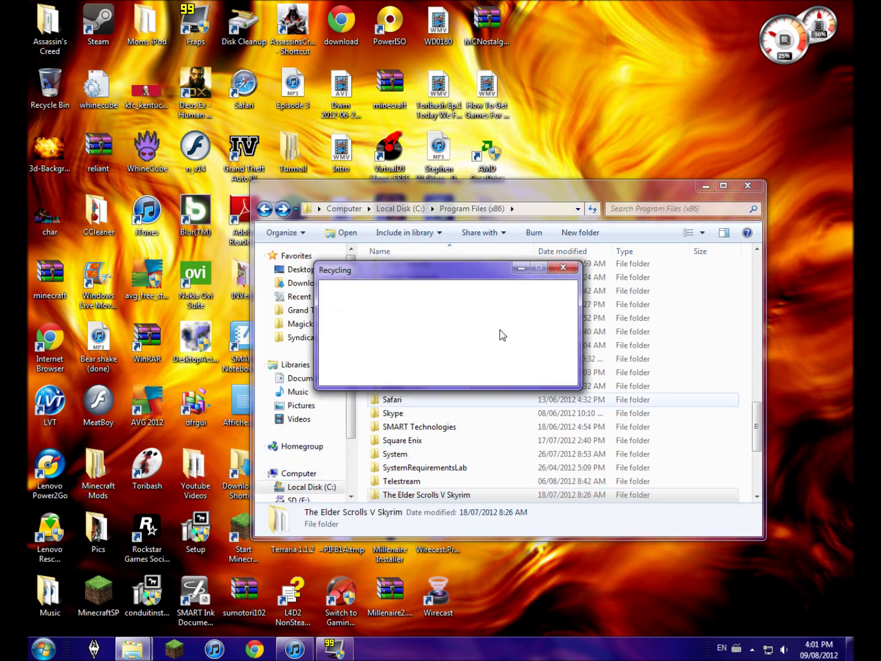
Step: Cancel the Skyrim folder's recycling, then move the Explorer window up and left
left_click(563, 270)
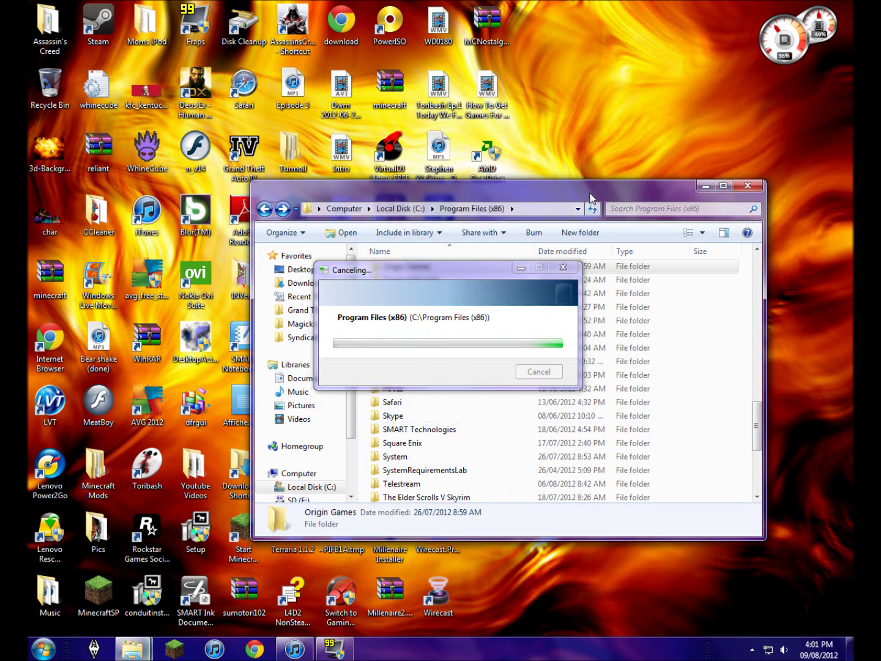
left_click_drag(592, 197, 592, 194)
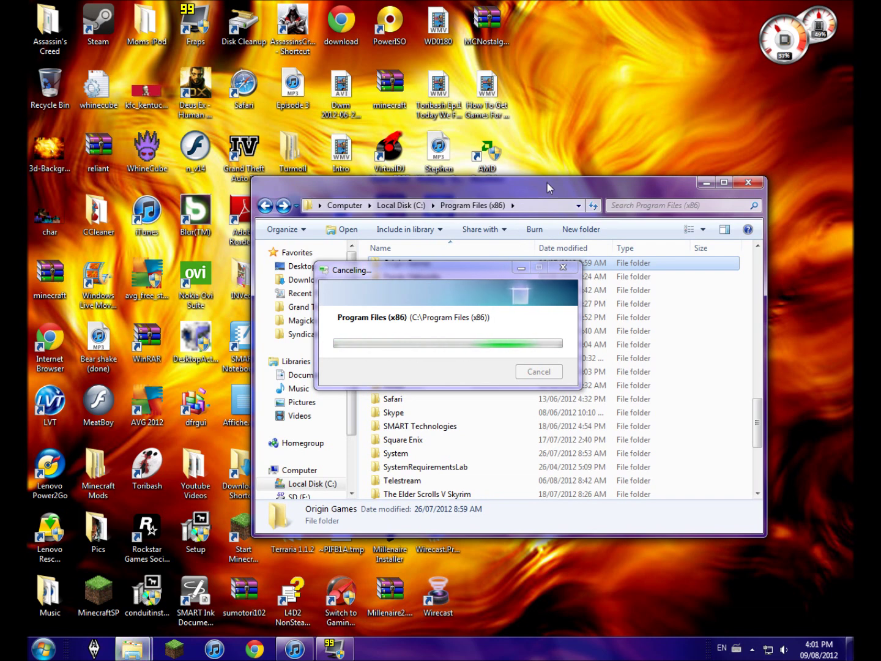
left_click_drag(542, 183, 533, 163)
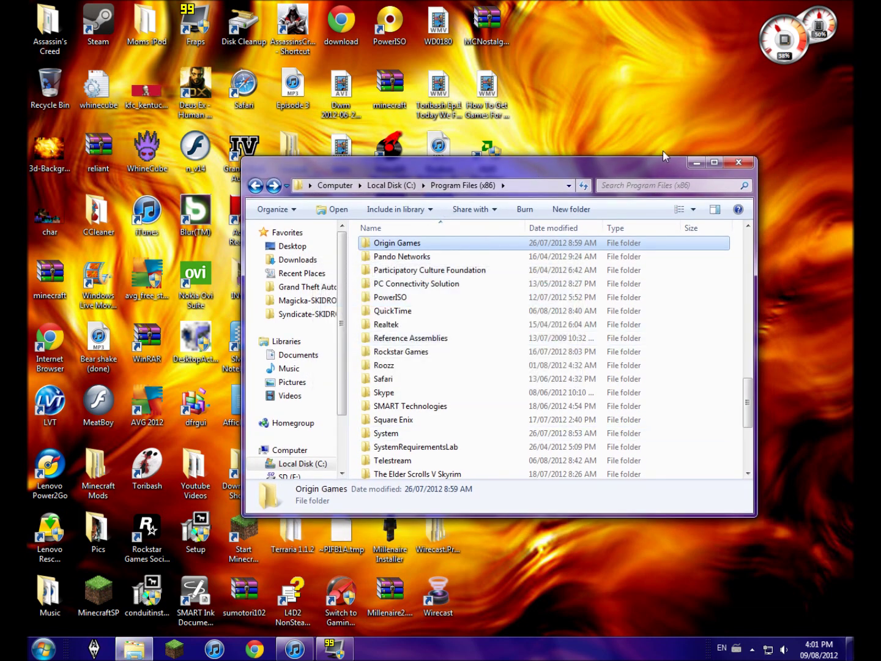
Step: Minimize Explorer and scroll through All Programs in the Start menu
left_click(698, 163)
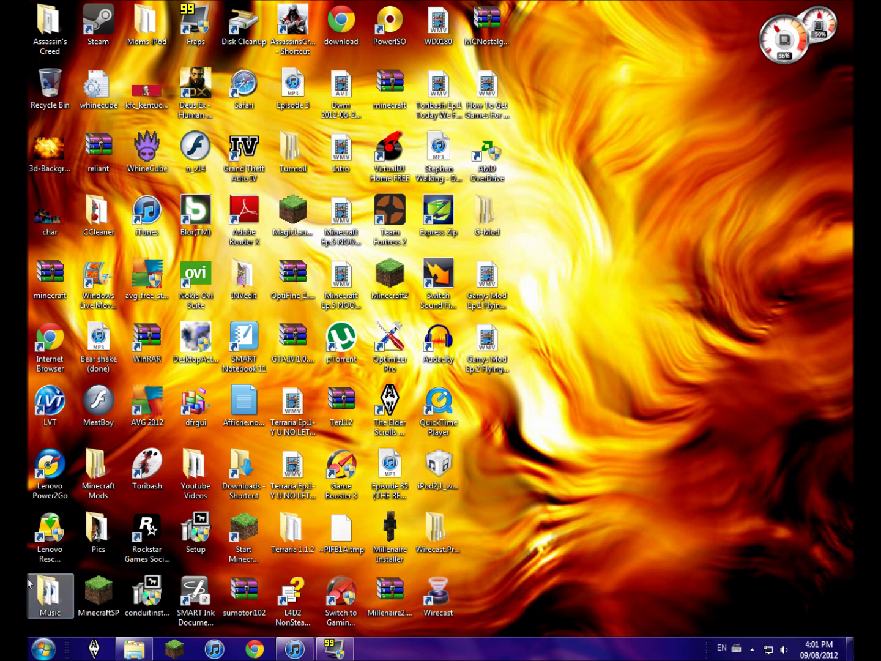
left_click(43, 649)
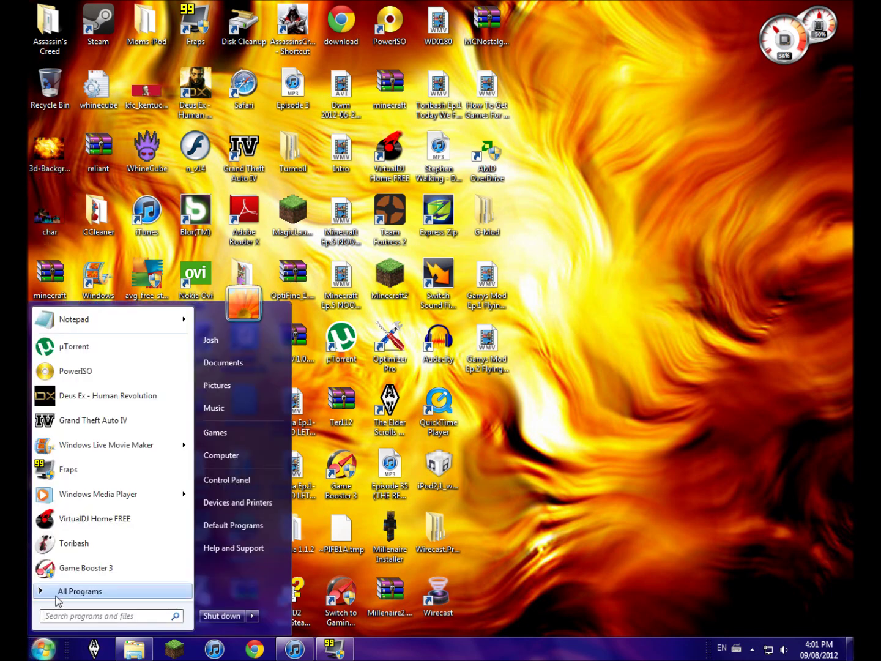
left_click(55, 592)
scroll(108, 455, "down", 8)
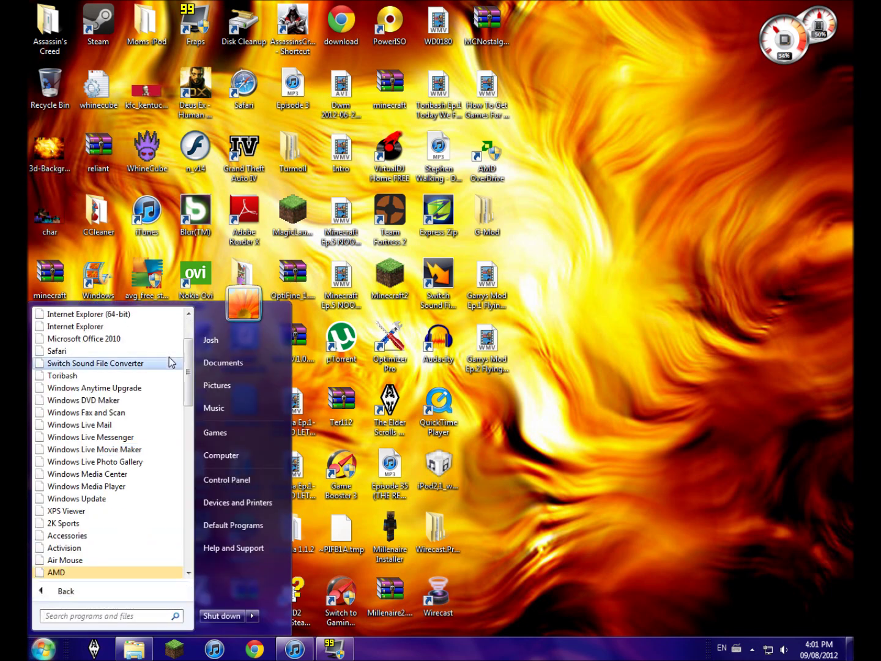
scroll(185, 438, "up", 1)
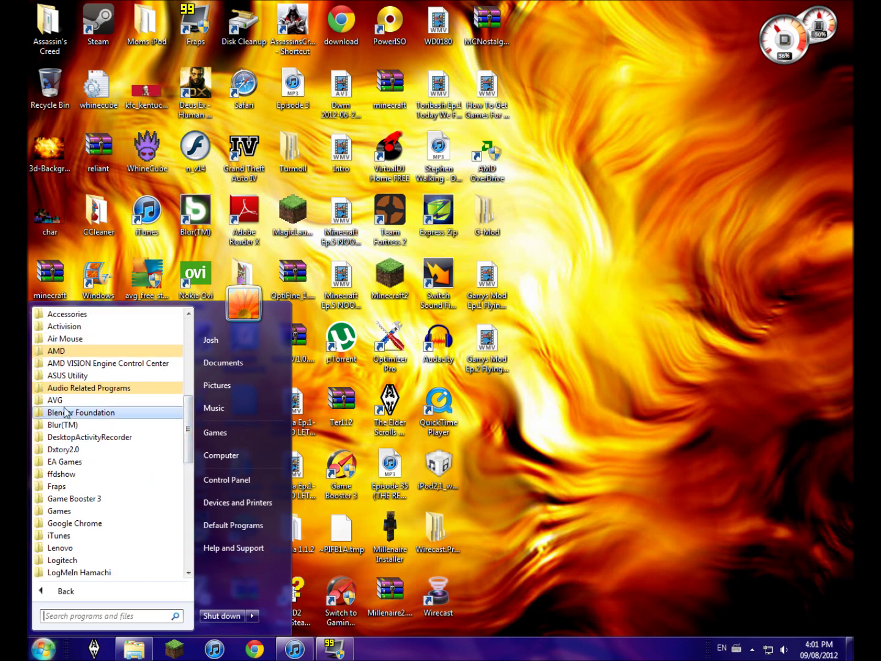
Step: Expand and collapse the AMD program folder, then open Computer
left_click(82, 353)
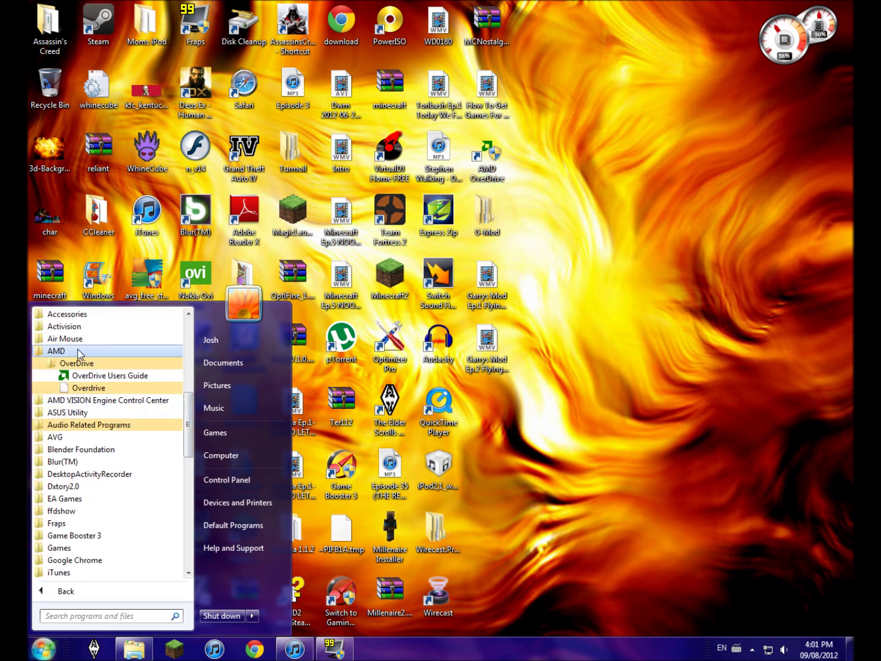
right_click(79, 353)
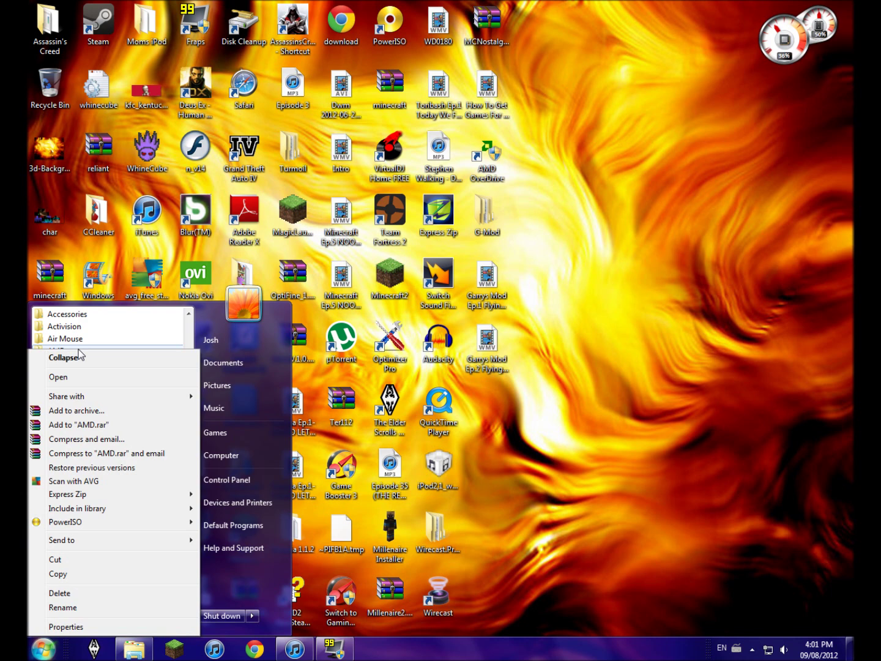
left_click(185, 358)
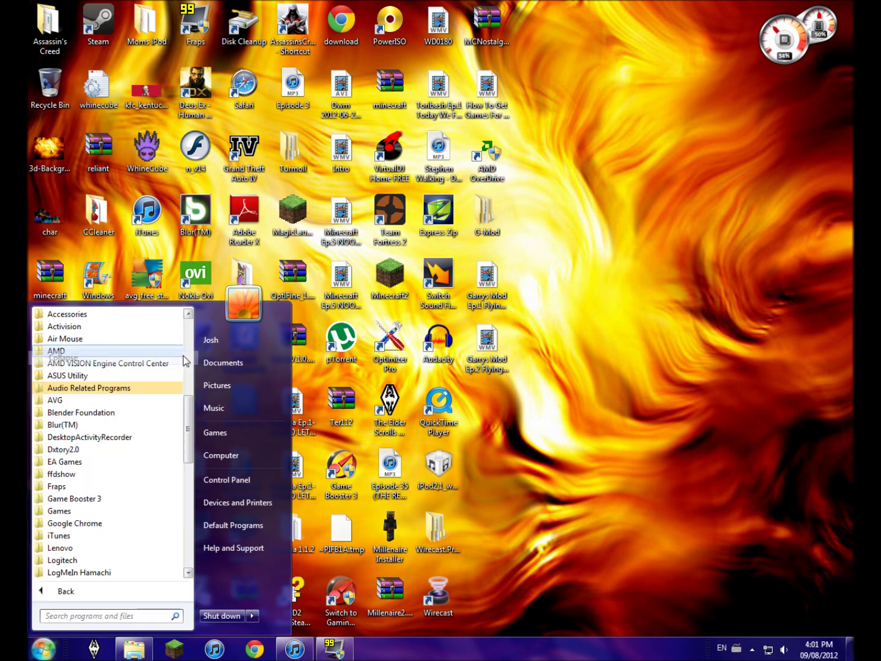
left_click(231, 455)
Step: Open Local Disk (C:) and Program Files (x86), scrolling through its folders
double_click(418, 285)
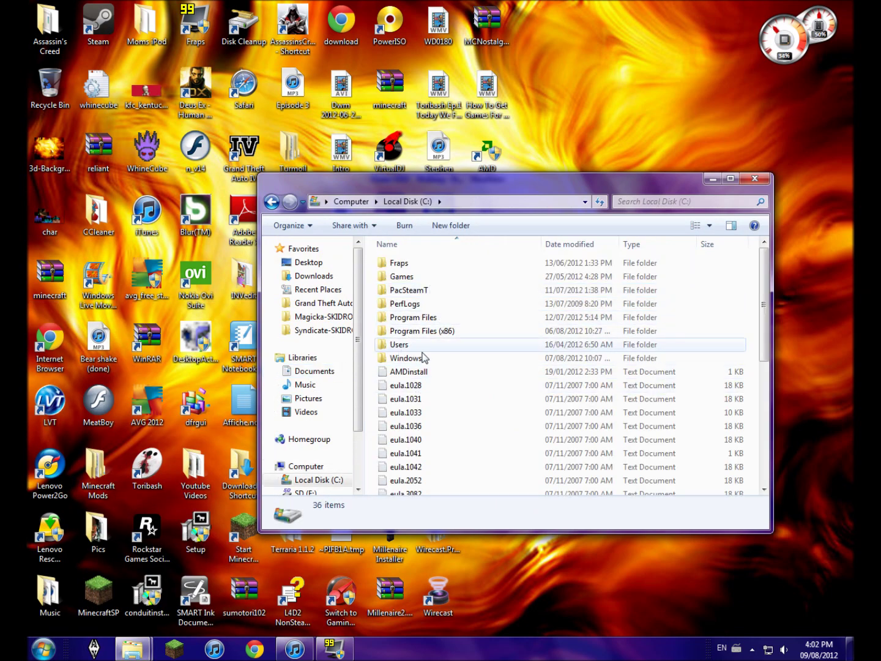
double_click(436, 331)
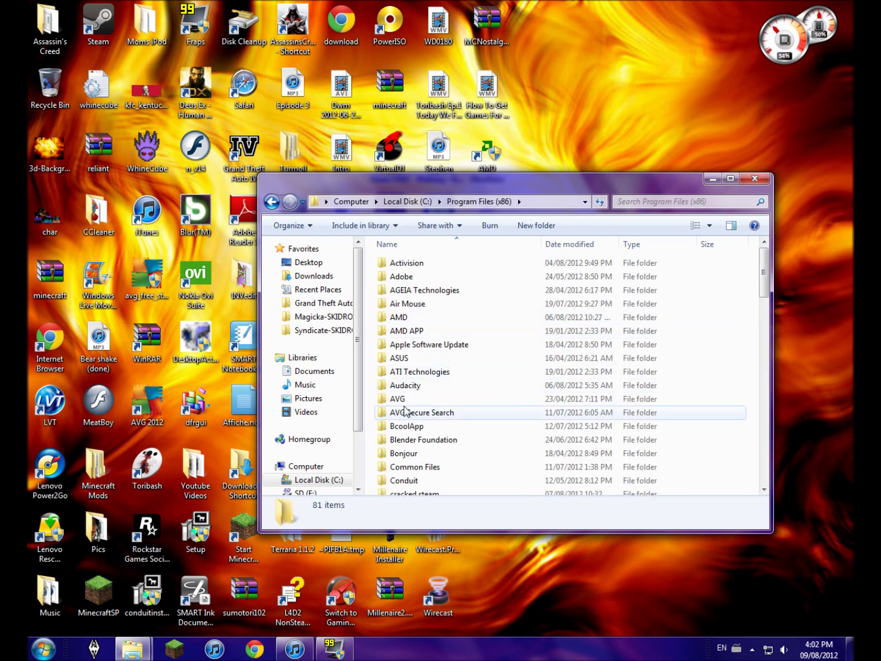
scroll(404, 411, "down", 20)
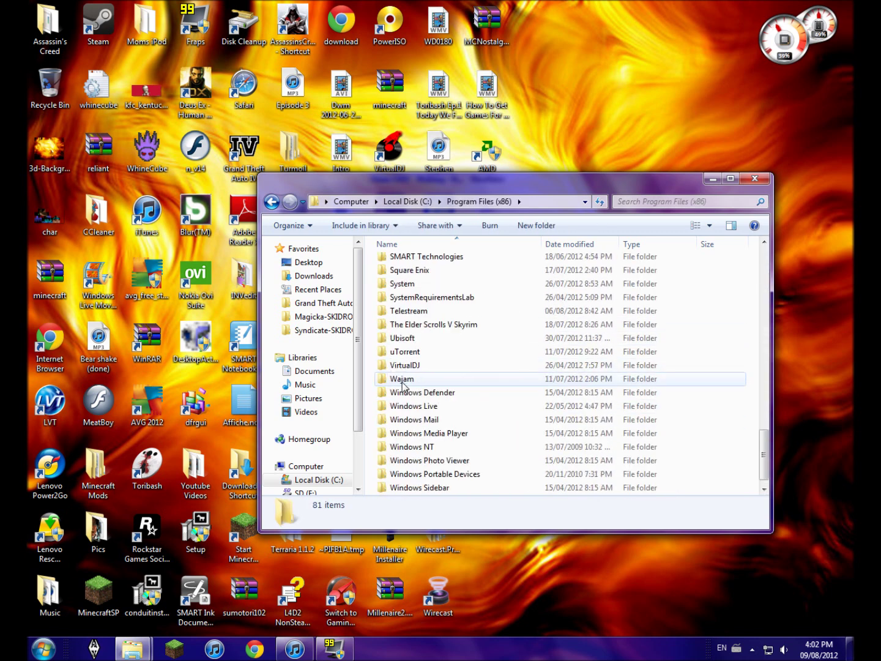
scroll(452, 364, "down", 1)
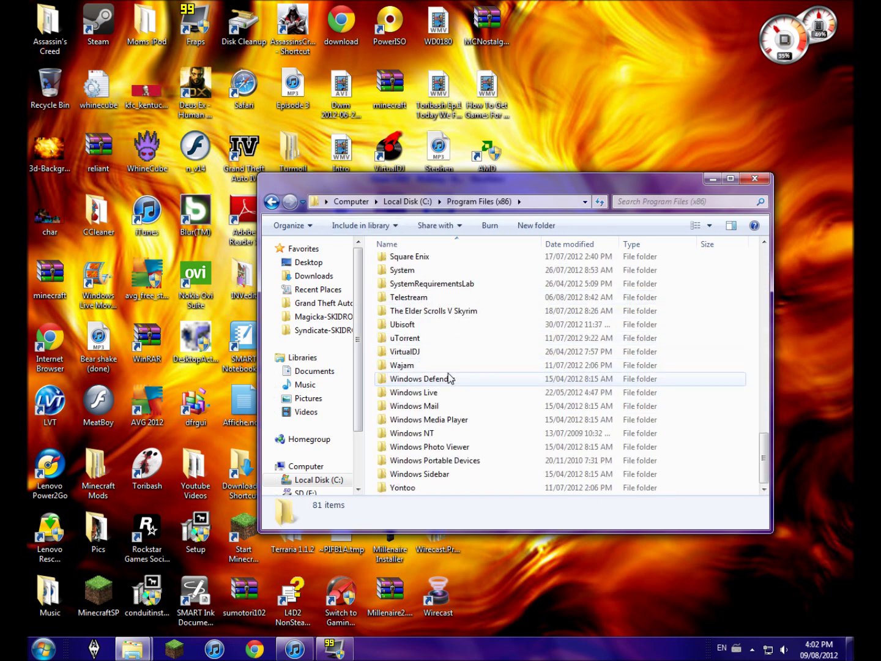
scroll(440, 367, "up", 15)
Step: Inspect the Google folder's right-click options, then close the Program Files (x86) window
right_click(229, 364)
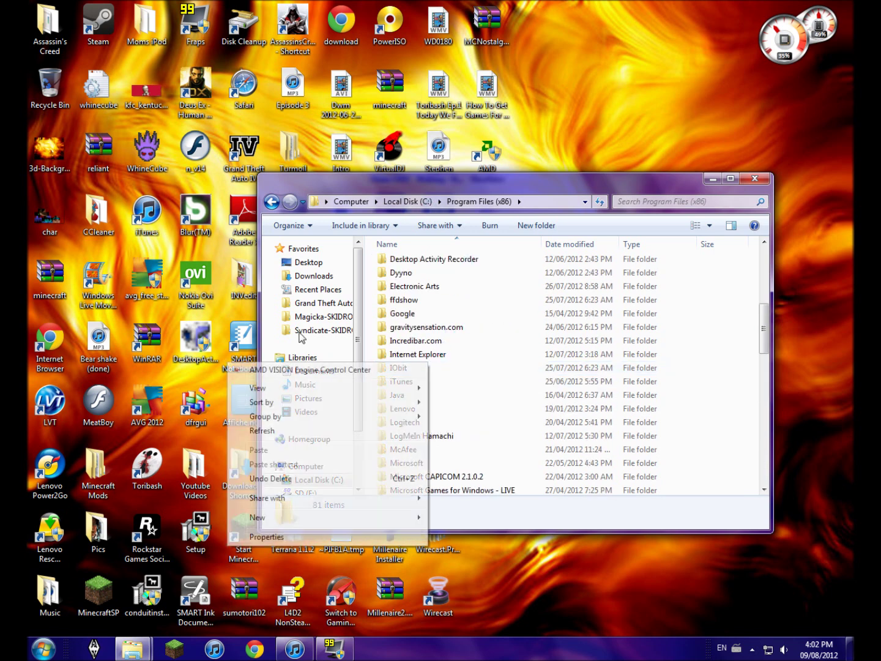
left_click(483, 315)
right_click(411, 313)
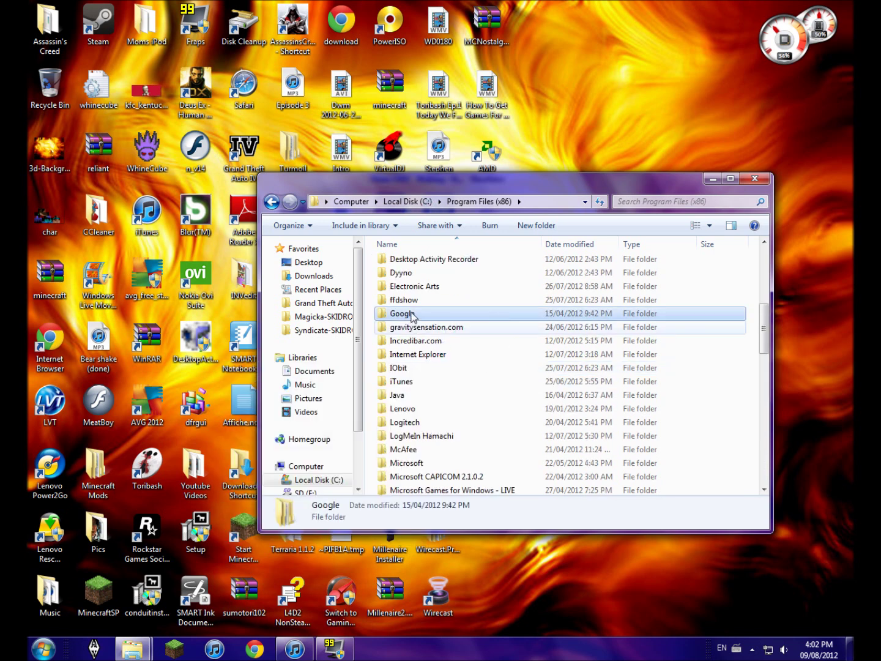
left_click(611, 176)
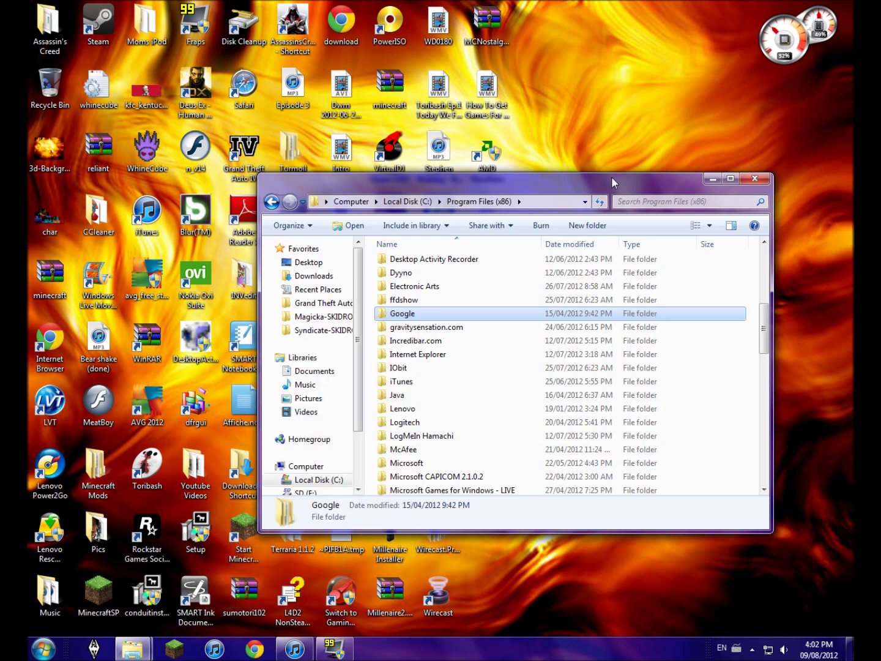
left_click_drag(686, 180, 594, 130)
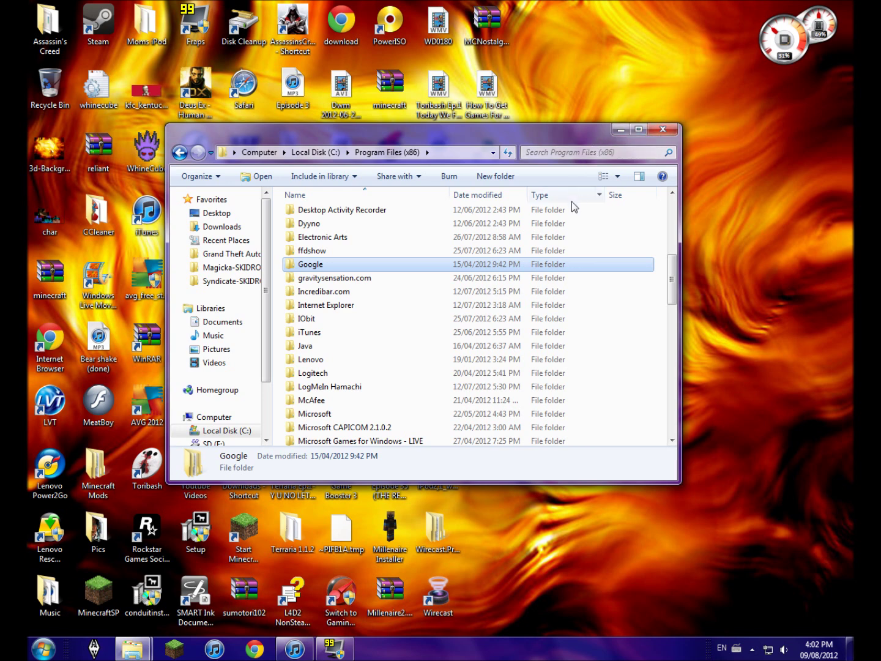
left_click(664, 132)
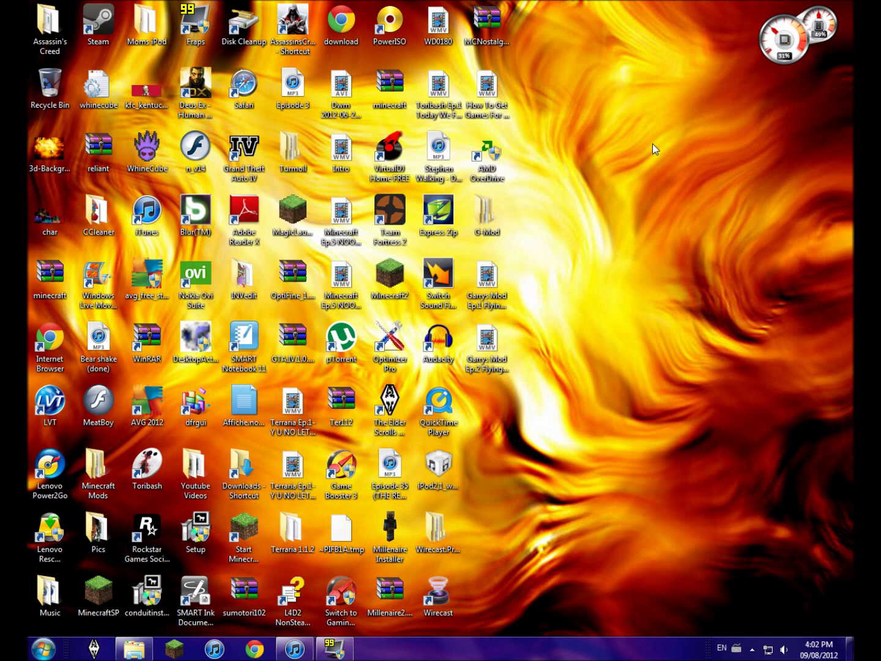